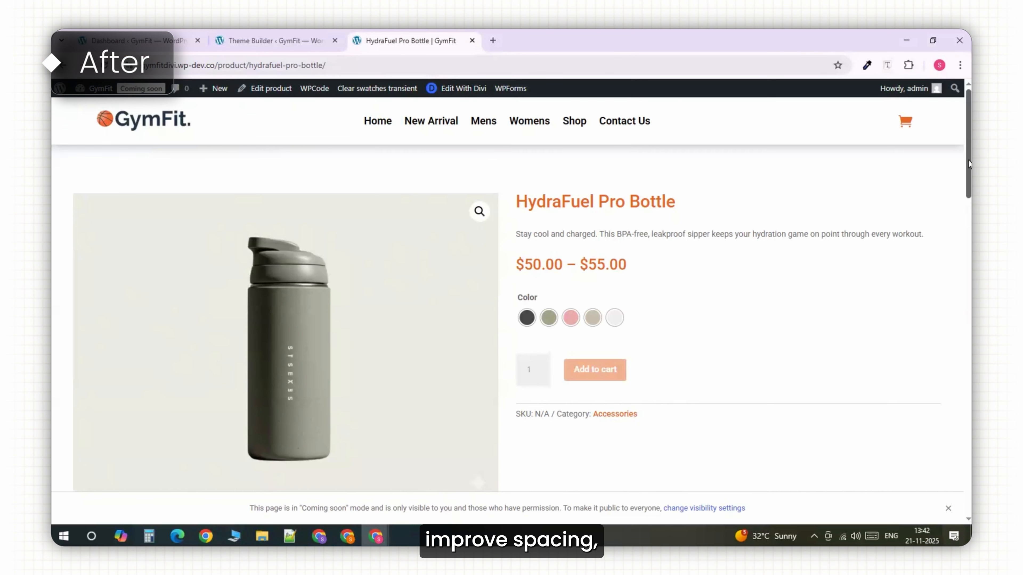
# - Review the finished HydraFuel Pro Bottle product page in its desktop and mobile layouts
pyautogui.moveTo(969, 177); pyautogui.dragTo(963, 367)
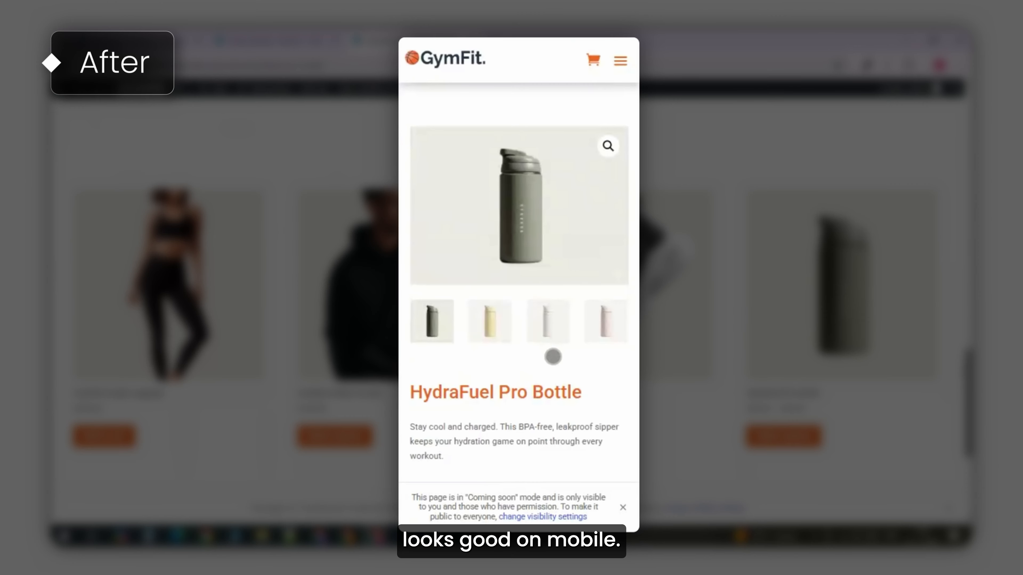
pyautogui.scroll(-5, 555, 254)
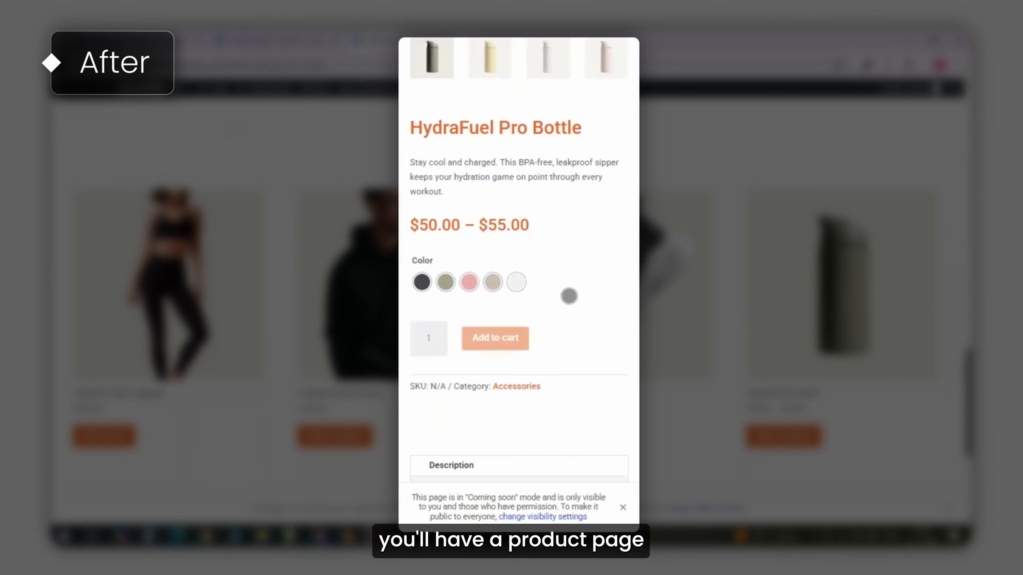
pyautogui.moveTo(568, 297); pyautogui.dragTo(583, 110)
pyautogui.moveTo(578, 317); pyautogui.dragTo(577, 73)
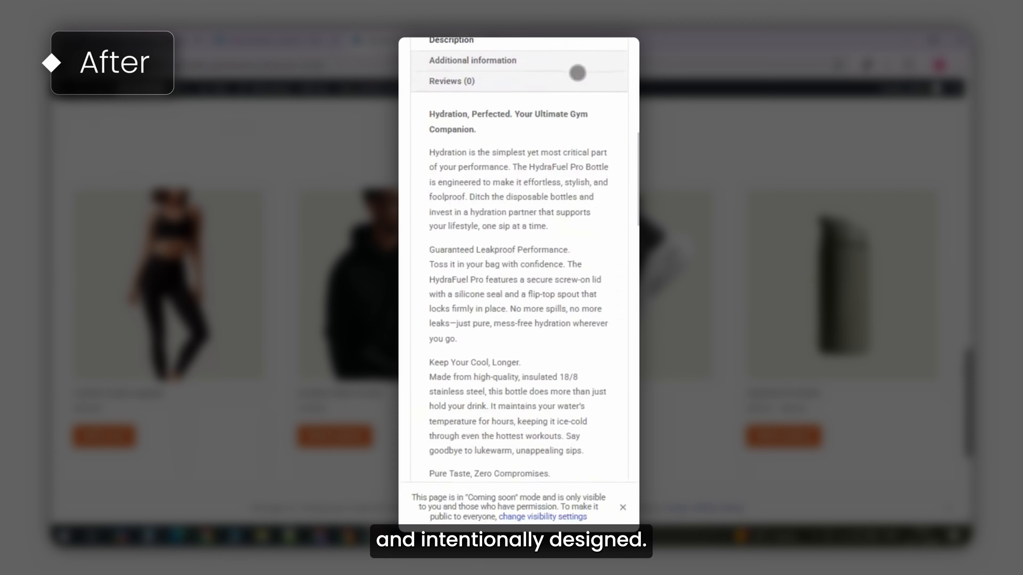
pyautogui.moveTo(558, 328); pyautogui.dragTo(556, 137)
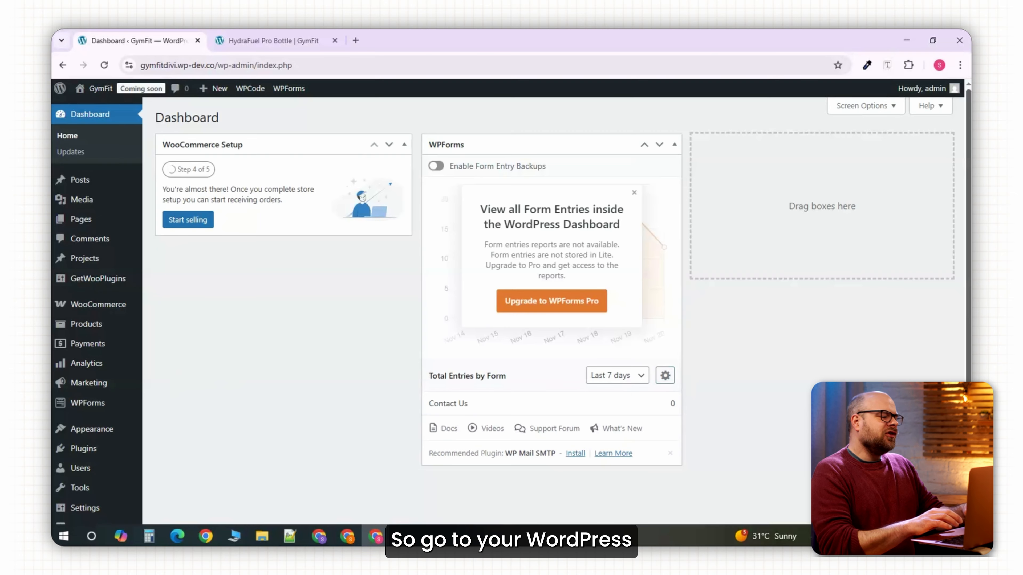
# - Open Divi's Theme Builder from the WordPress dashboard in a new browser tab
pyautogui.scroll(-2, 99, 492)
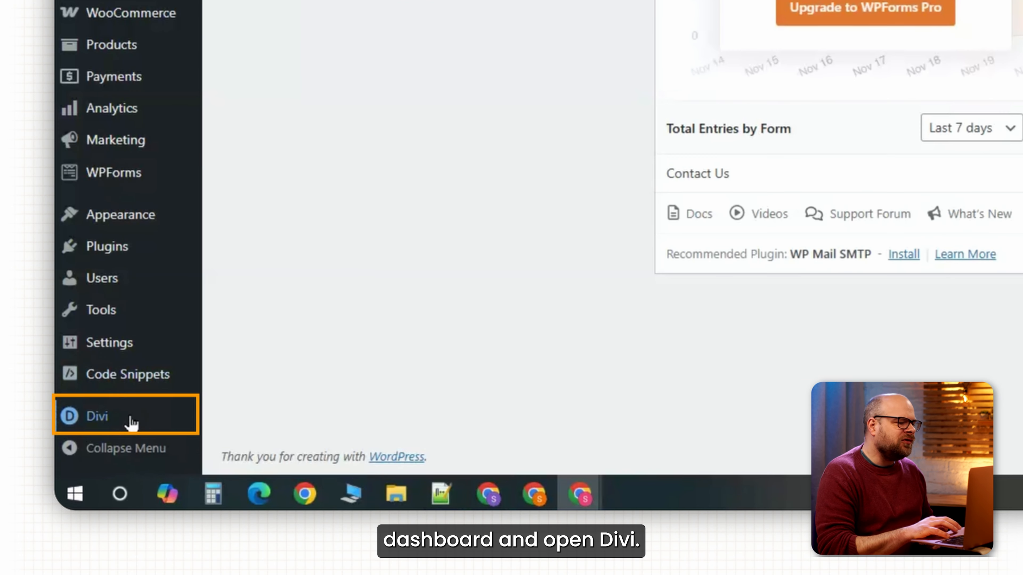
pyautogui.moveTo(131, 423)
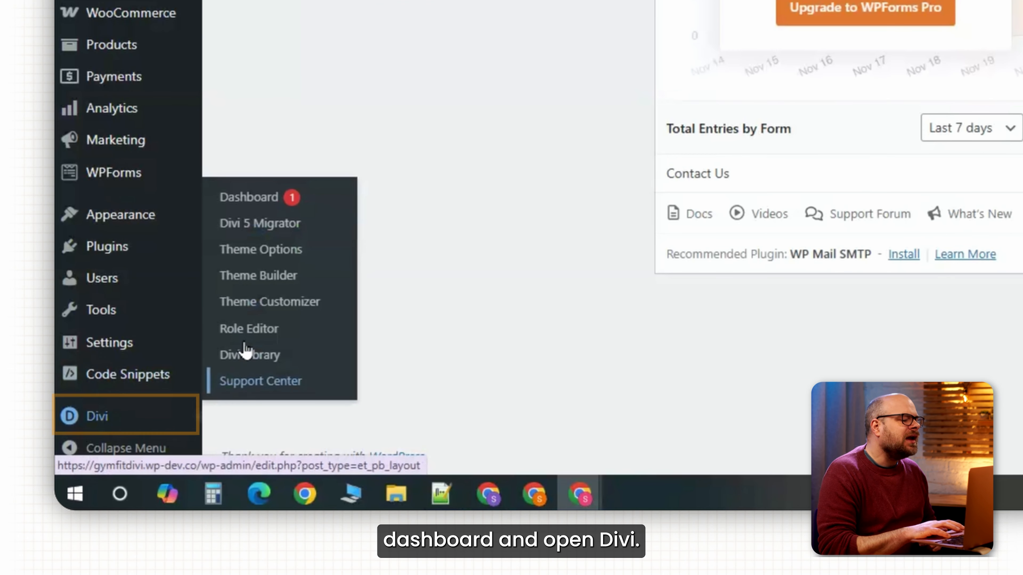
pyautogui.rightClick(272, 284)
pyautogui.click(383, 64)
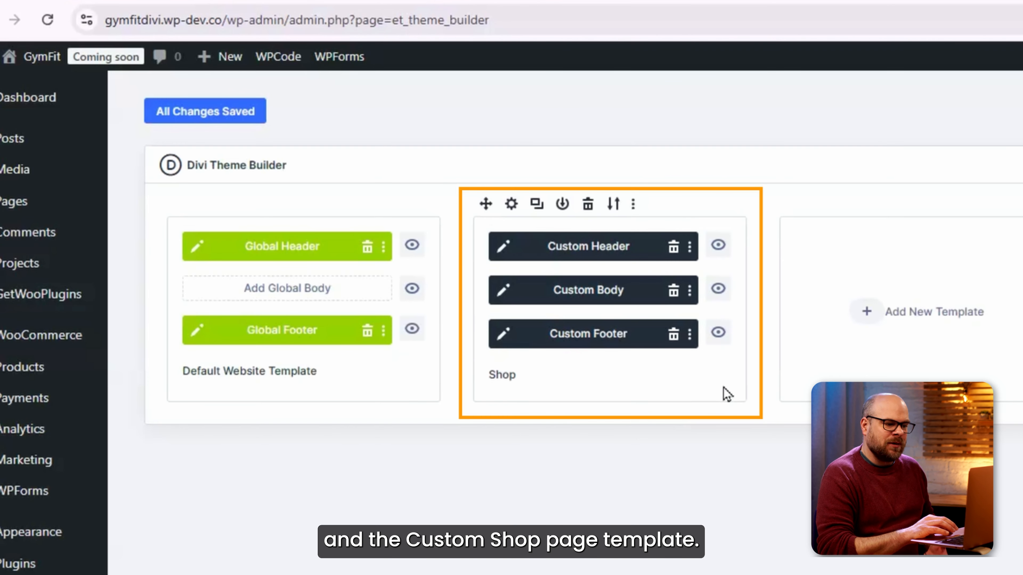
# - Build a new theme template assigned to All Products
pyautogui.click(901, 314)
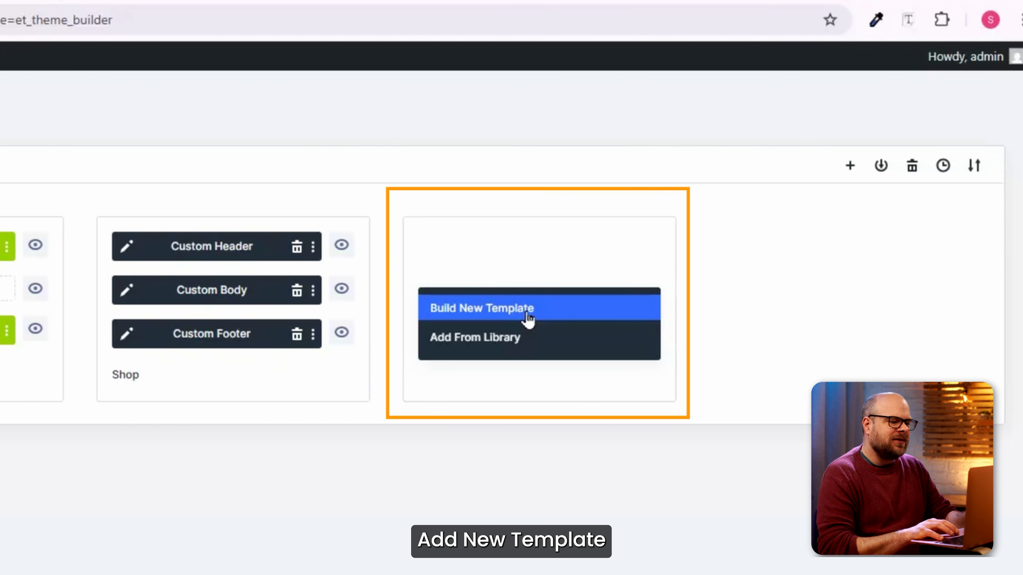
pyautogui.click(489, 314)
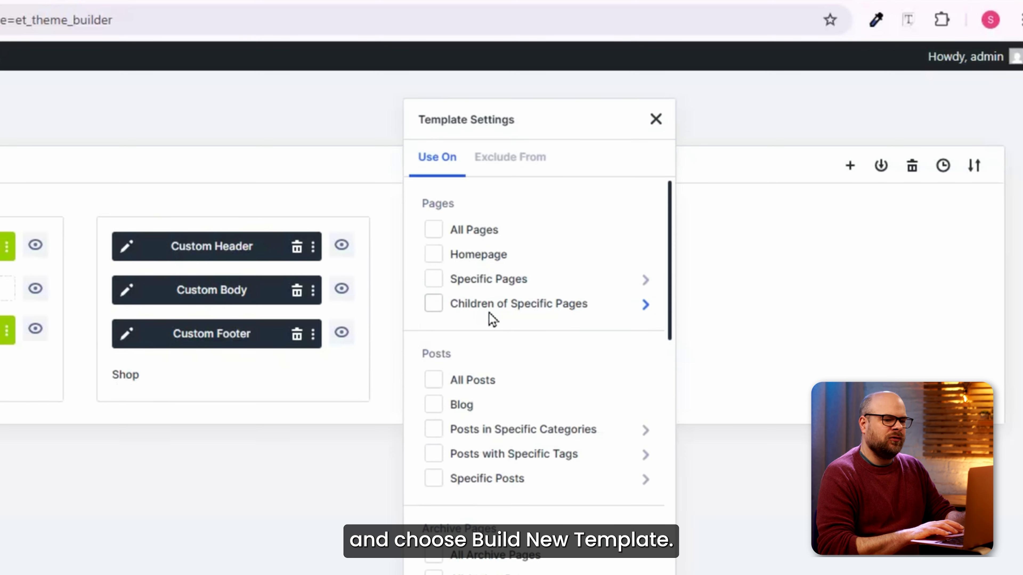
pyautogui.moveTo(672, 253); pyautogui.dragTo(660, 491)
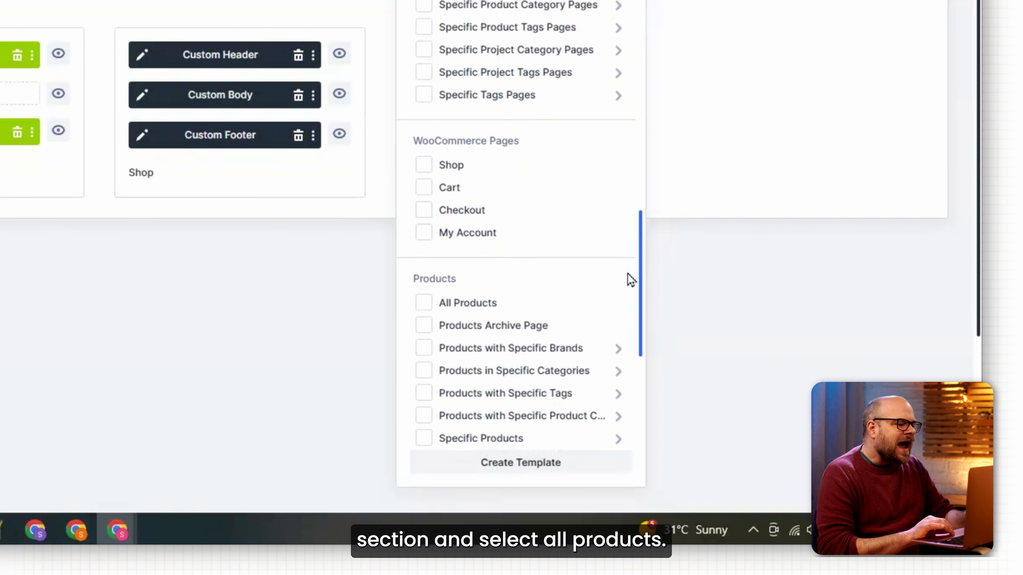
pyautogui.scroll(-1, 630, 279)
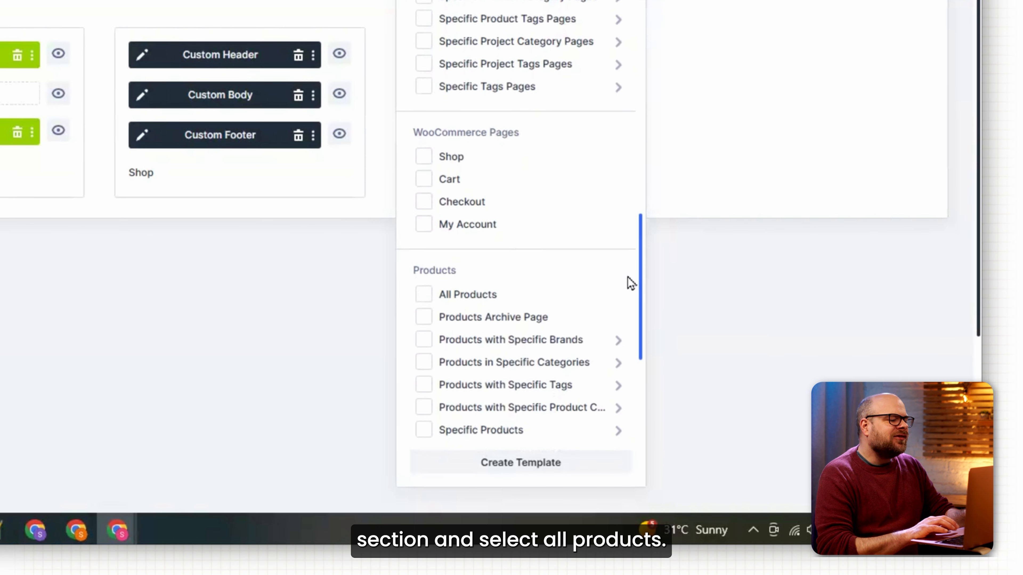
pyautogui.click(518, 471)
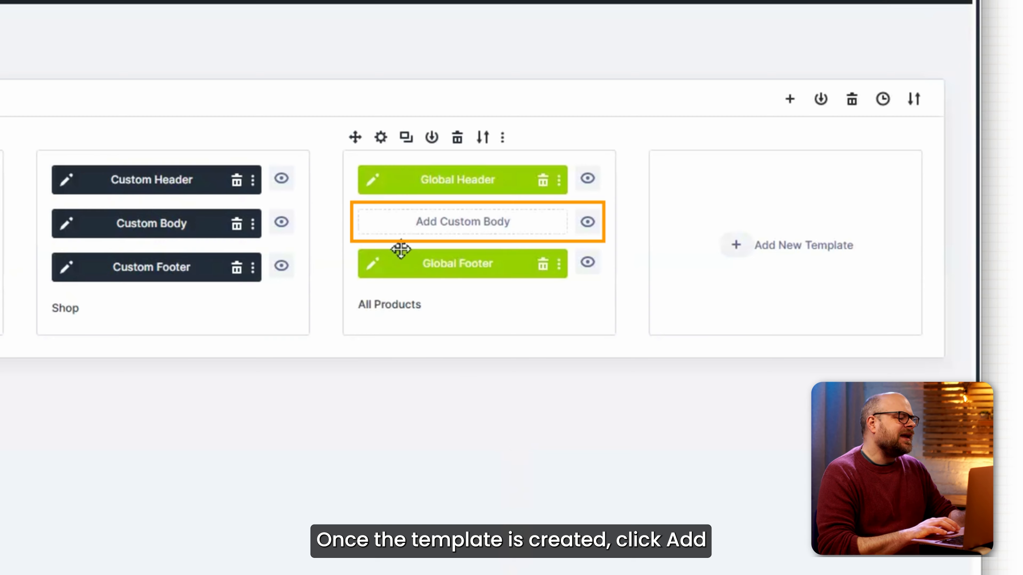
# - Start building a custom body for the All Products template and insert a row with two equal columns
pyautogui.click(451, 227)
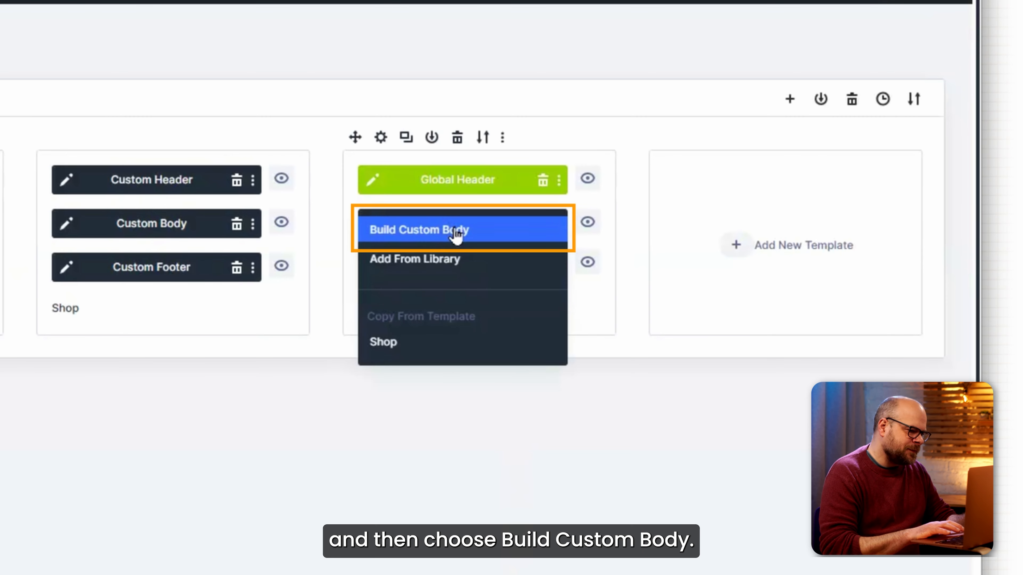
pyautogui.click(456, 232)
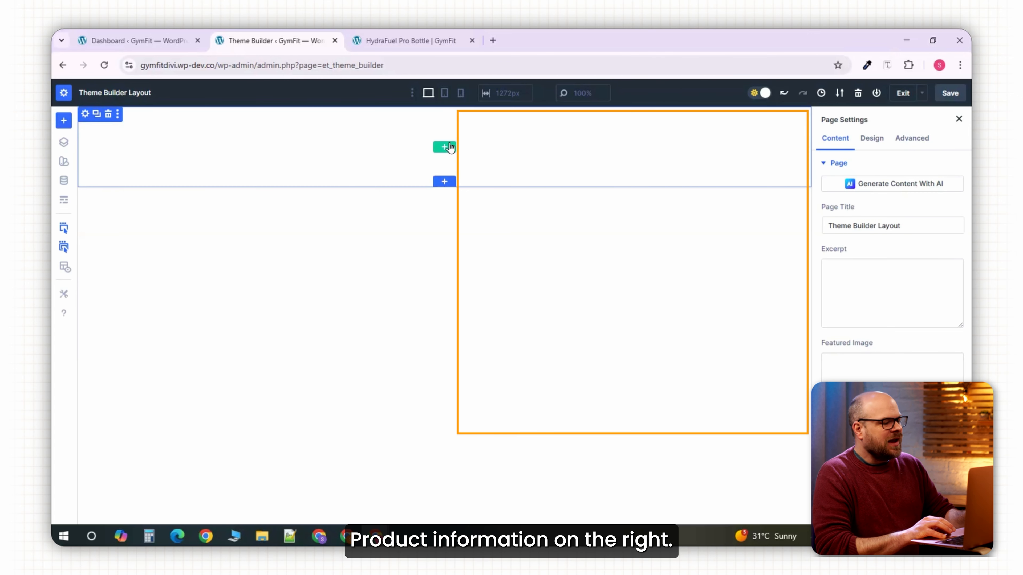
pyautogui.click(446, 148)
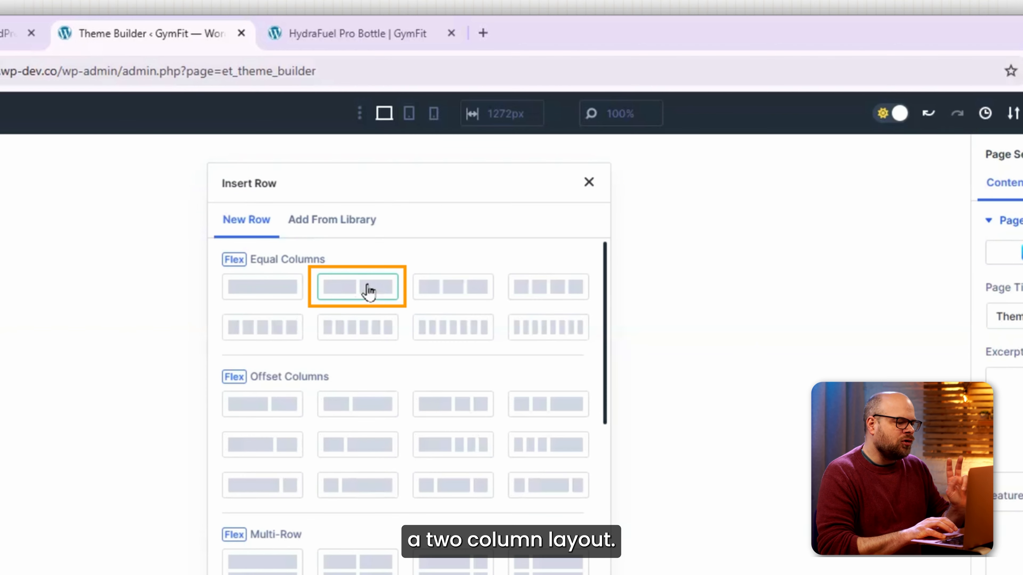
pyautogui.click(368, 291)
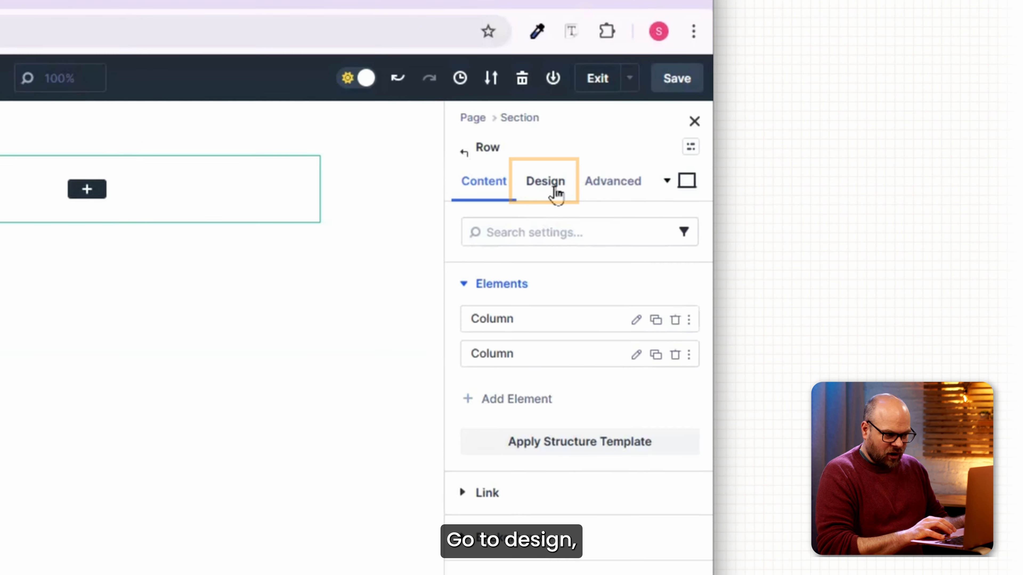
# - Set the two-column row's horizontal gap to 2% and its width to 95%
pyautogui.click(557, 196)
pyautogui.click(454, 298)
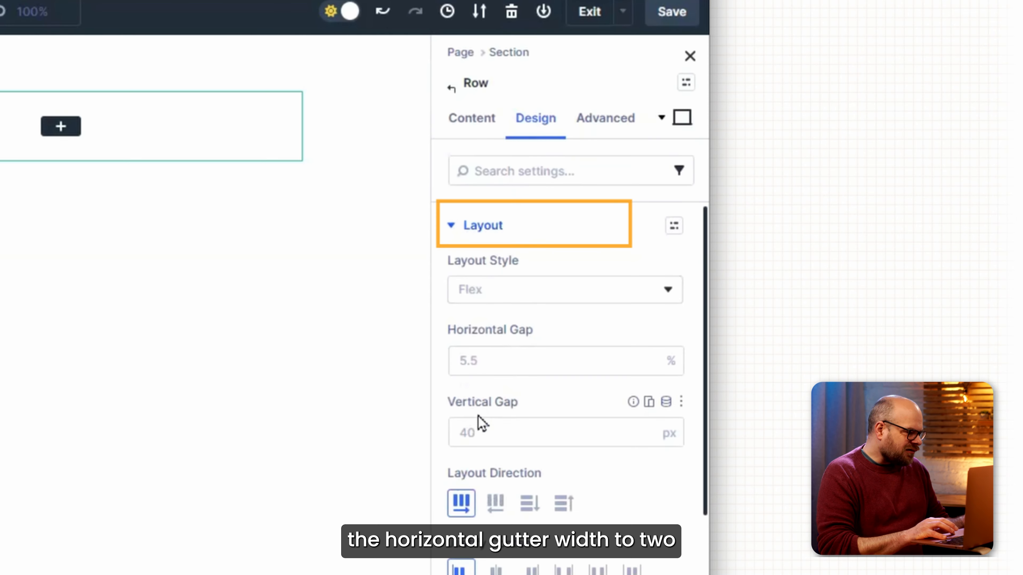
pyautogui.click(479, 363)
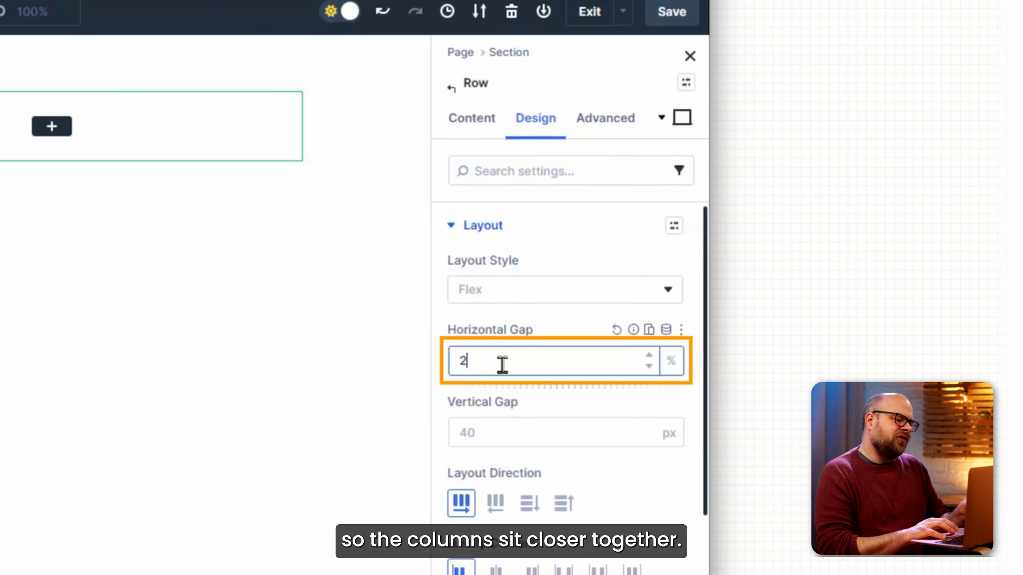
pyautogui.click(450, 232)
pyautogui.click(452, 284)
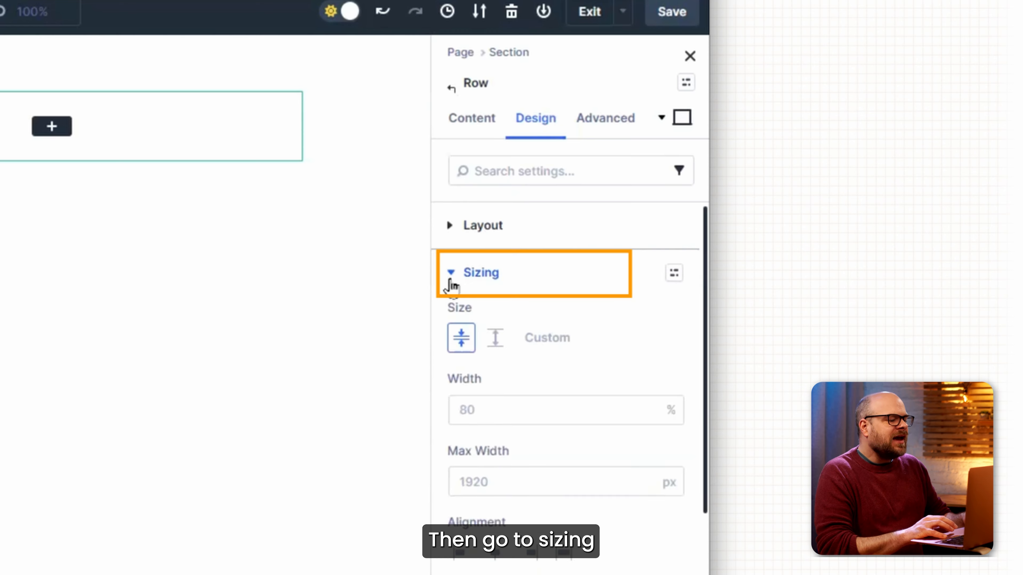
pyautogui.click(467, 415)
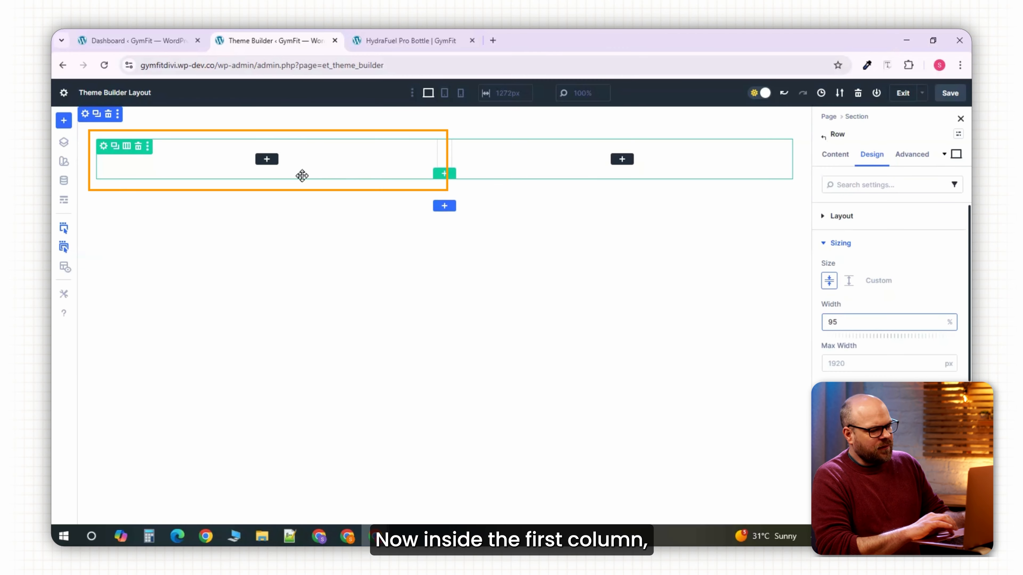
# - Insert the Woo Product Images module in the row's first column
pyautogui.click(266, 161)
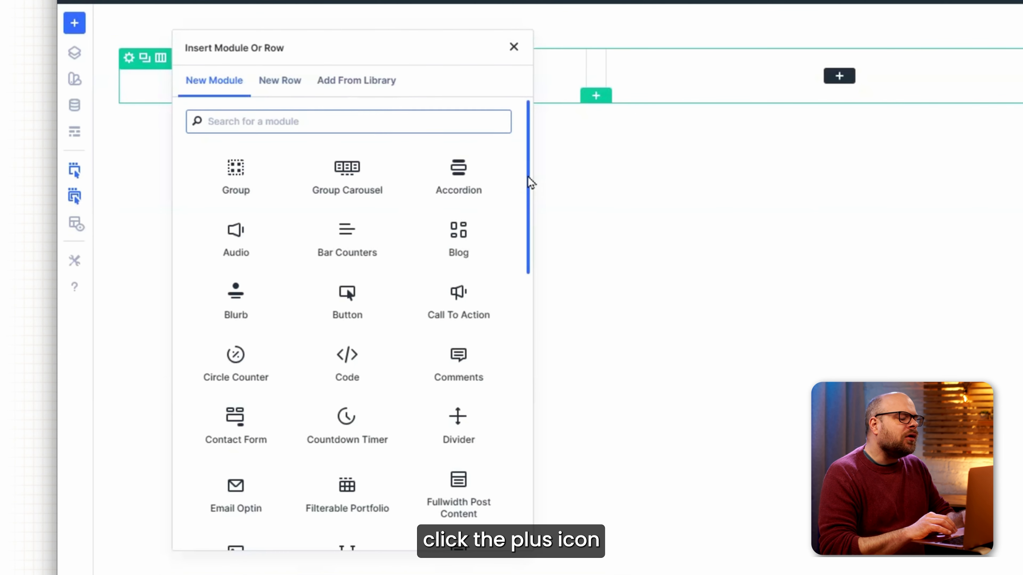
pyautogui.moveTo(394, 234); pyautogui.dragTo(393, 375)
pyautogui.moveTo(526, 371); pyautogui.dragTo(522, 457)
pyautogui.click(455, 463)
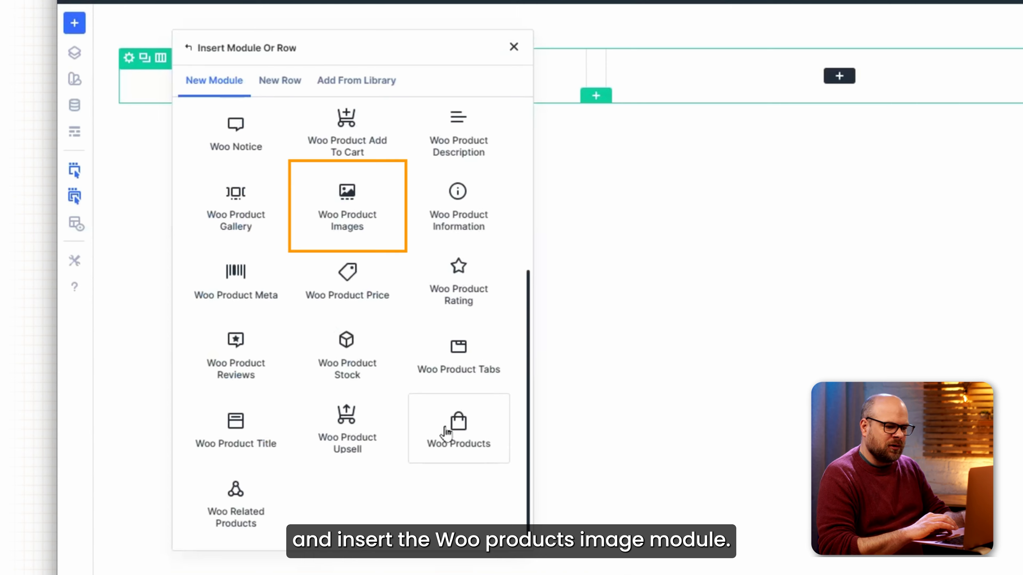
pyautogui.click(365, 219)
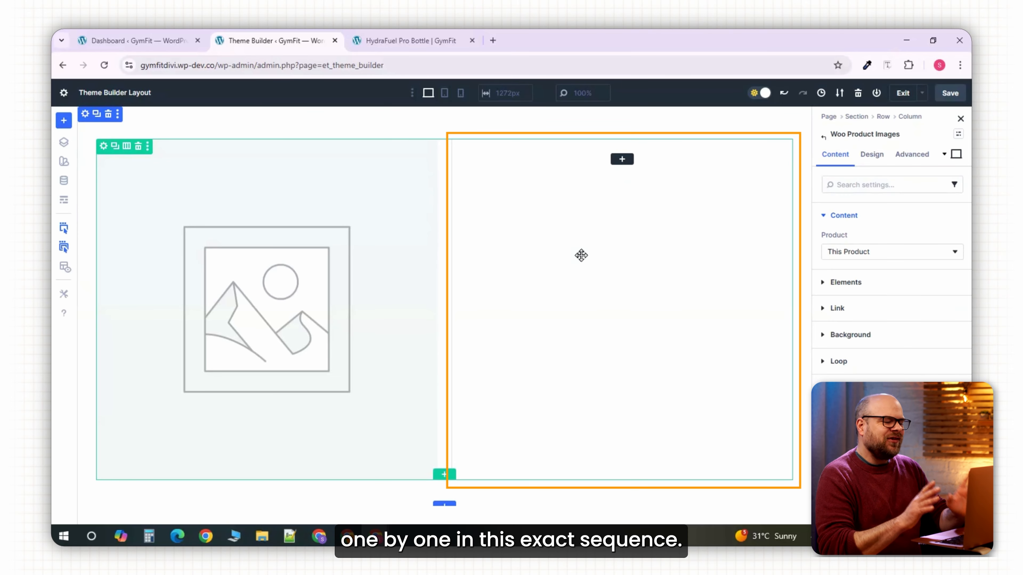
# - Insert the Woo Product Title module in the second column and the Woo Product Rating module below it
pyautogui.click(622, 159)
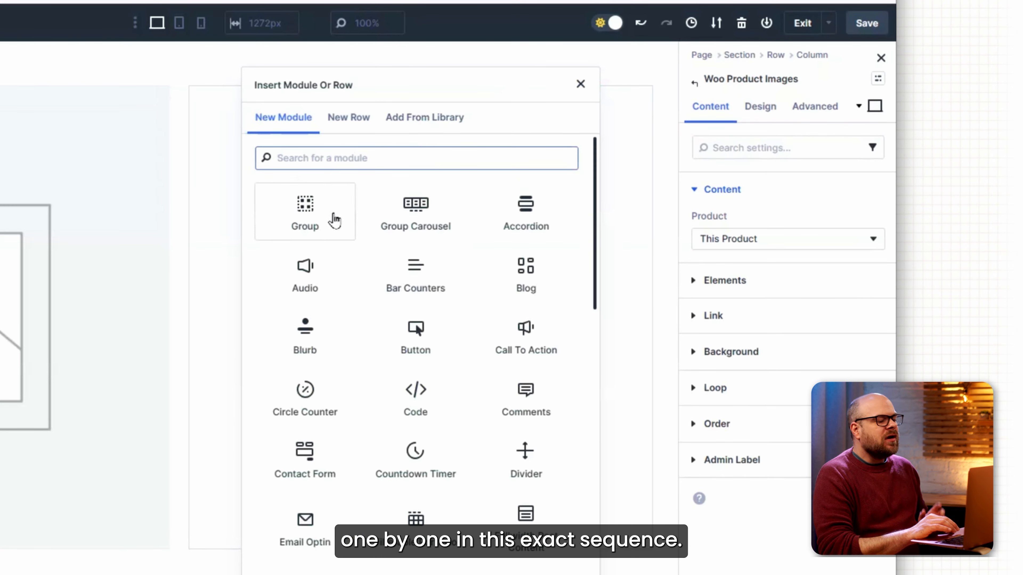
pyautogui.moveTo(595, 182); pyautogui.dragTo(599, 500)
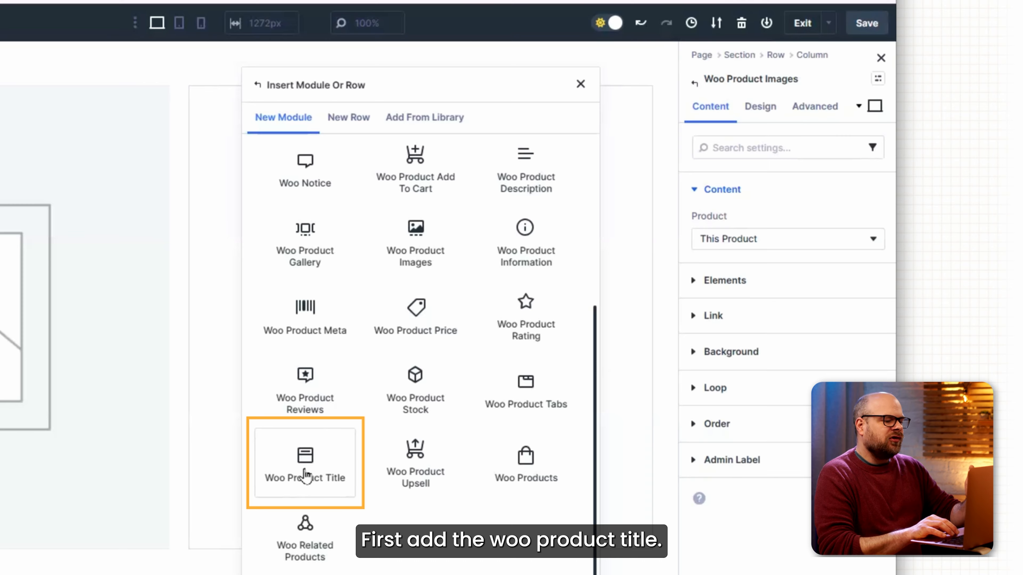
pyautogui.click(309, 480)
pyautogui.click(359, 123)
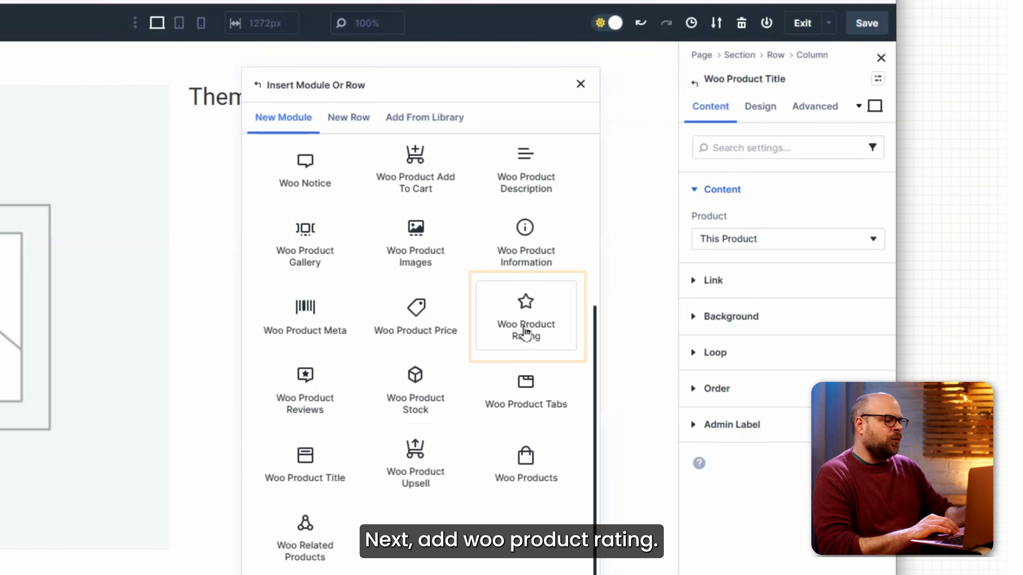
pyautogui.click(524, 325)
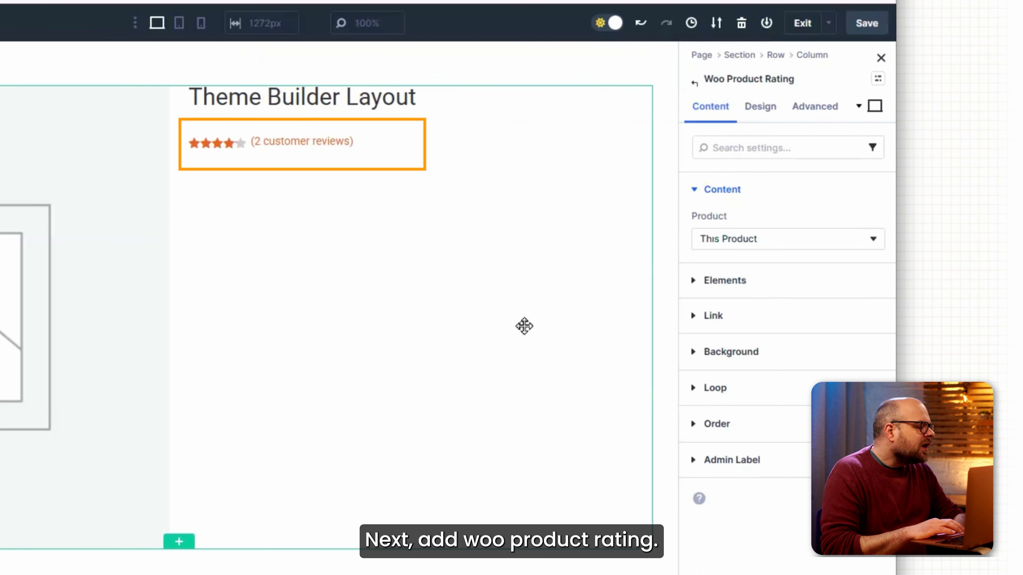
# - Add the Woo Product Price module under the rating, followed by the Woo Product Description module
pyautogui.click(425, 150)
pyautogui.write('price')
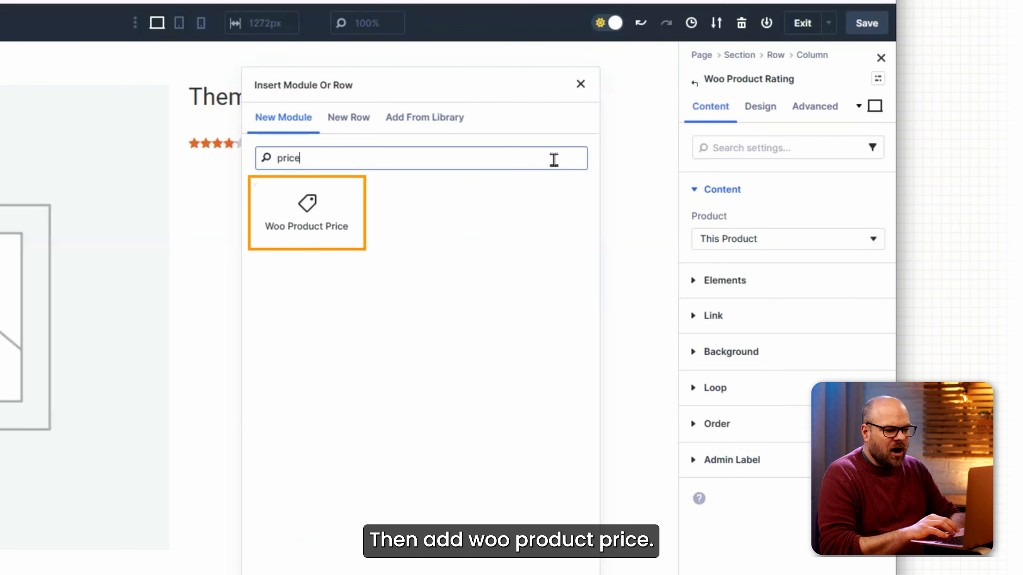
pyautogui.click(332, 217)
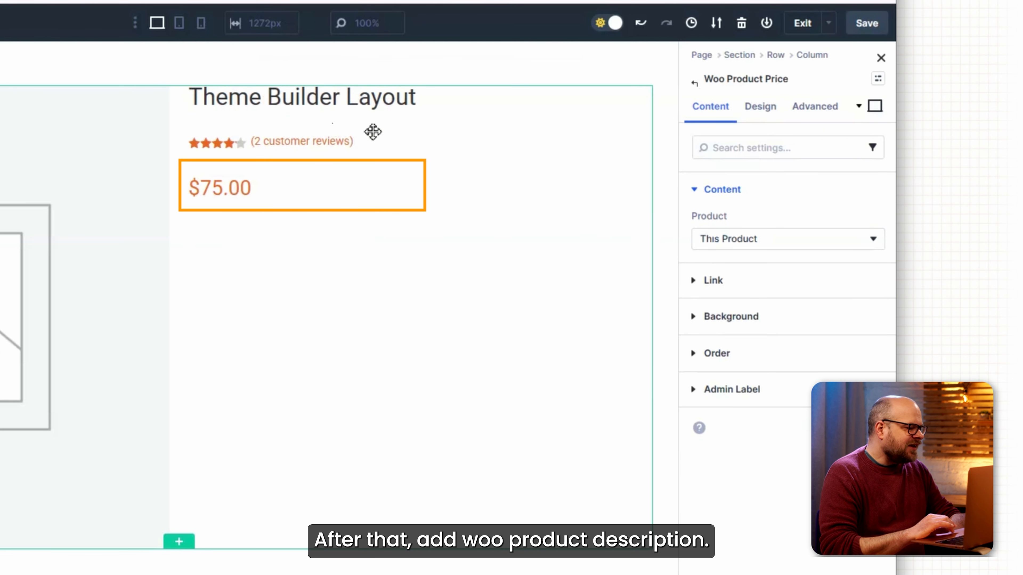
pyautogui.click(420, 190)
pyautogui.write('descr')
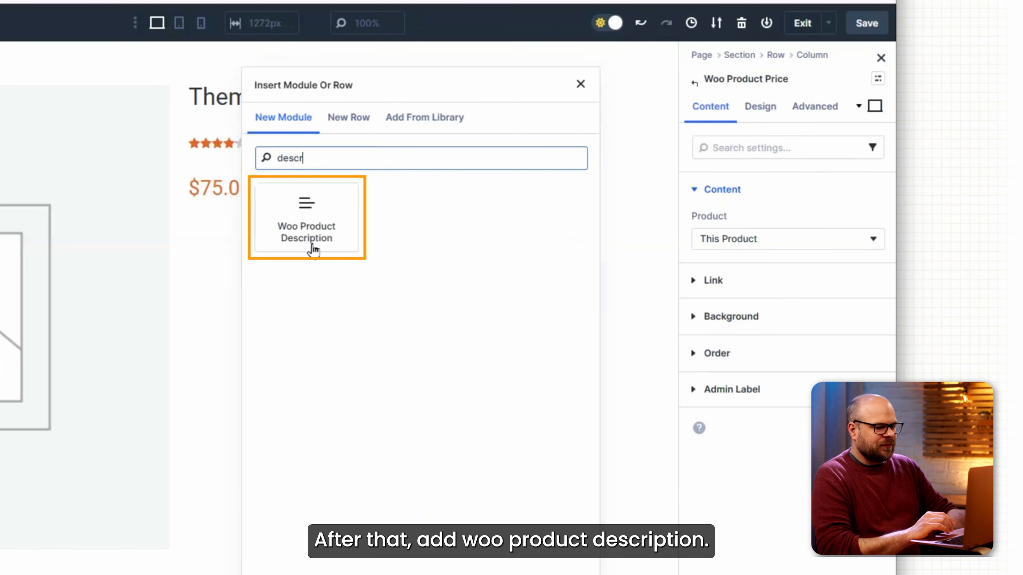
pyautogui.click(312, 247)
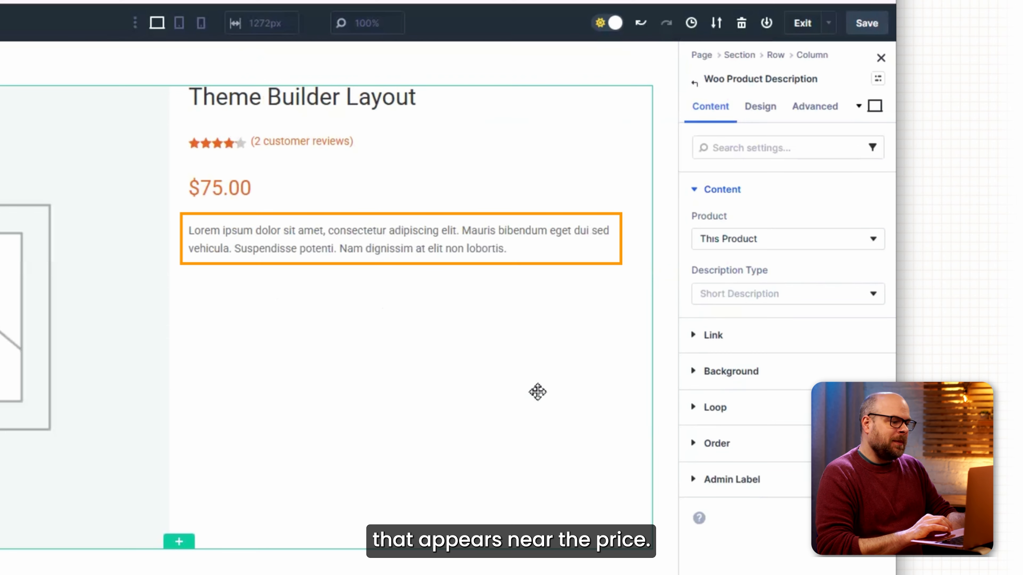
# - Add the Woo Product Add To Cart module below the description and the Woo Product Meta module beneath it
pyautogui.click(420, 251)
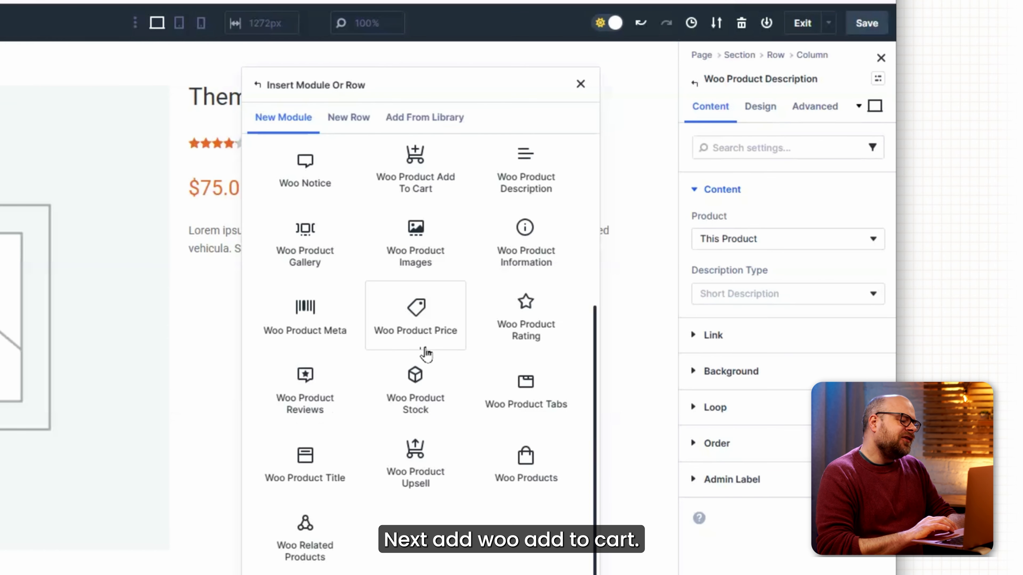
pyautogui.click(418, 197)
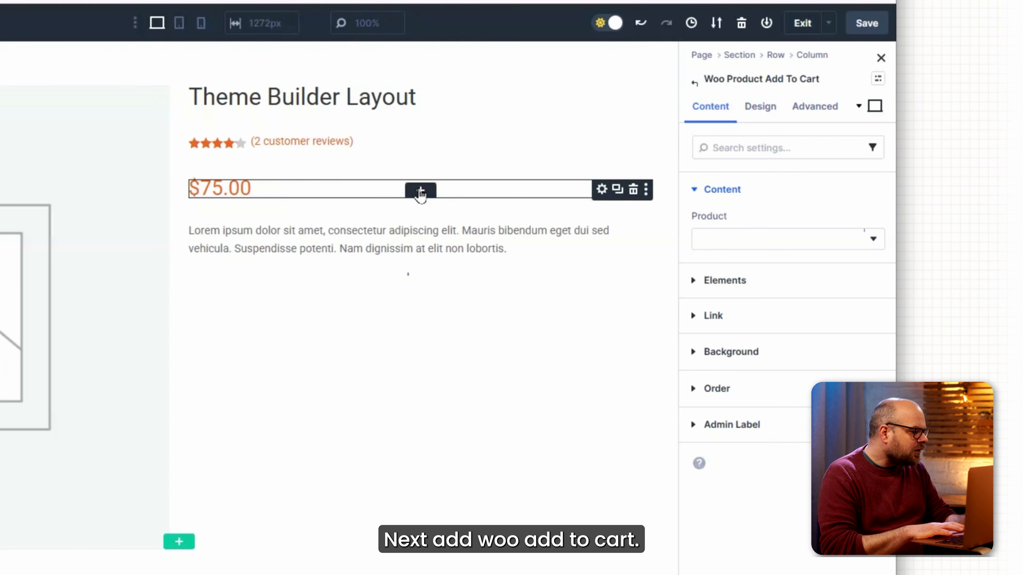
pyautogui.click(420, 406)
pyautogui.write('meta')
pyautogui.click(317, 208)
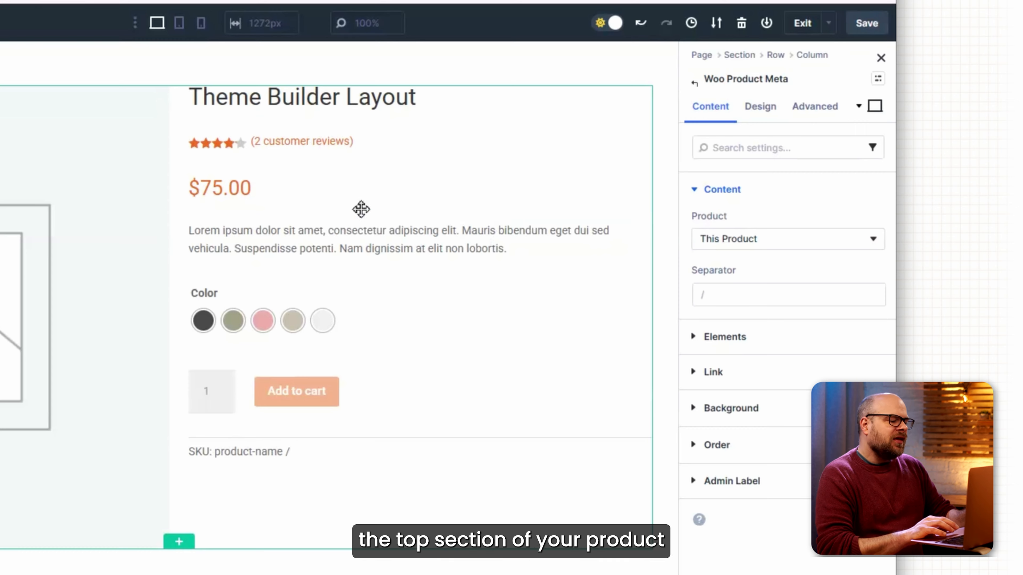
pyautogui.moveTo(210, 232); pyautogui.dragTo(212, 141)
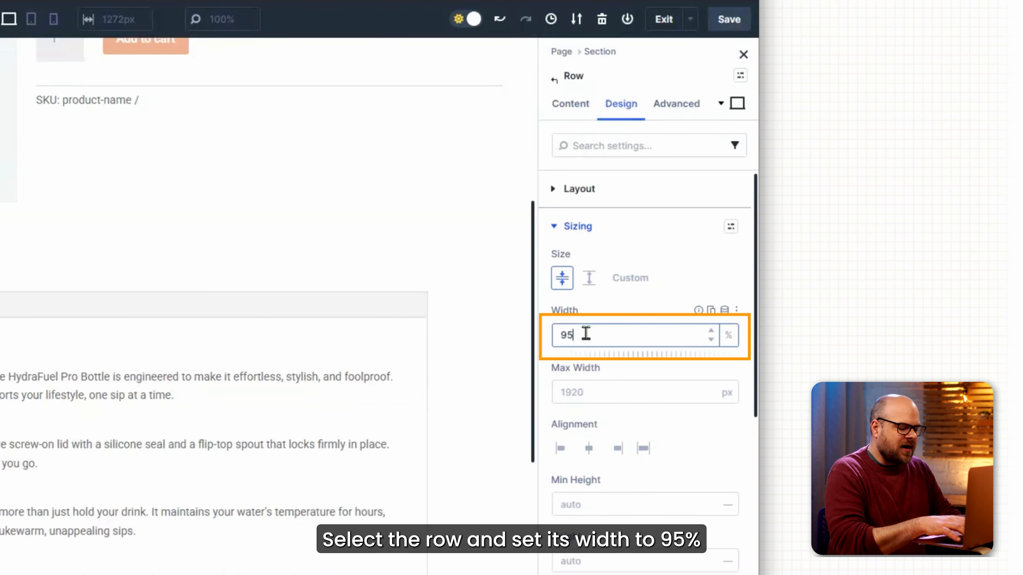
# - Add a Heading module in a new section below the product details section and set its text to "Featured Products"
pyautogui.moveTo(534, 335)
pyautogui.mouseDown()
pyautogui.moveTo(525, 492)
pyautogui.moveTo(528, 228)
pyautogui.mouseUp()
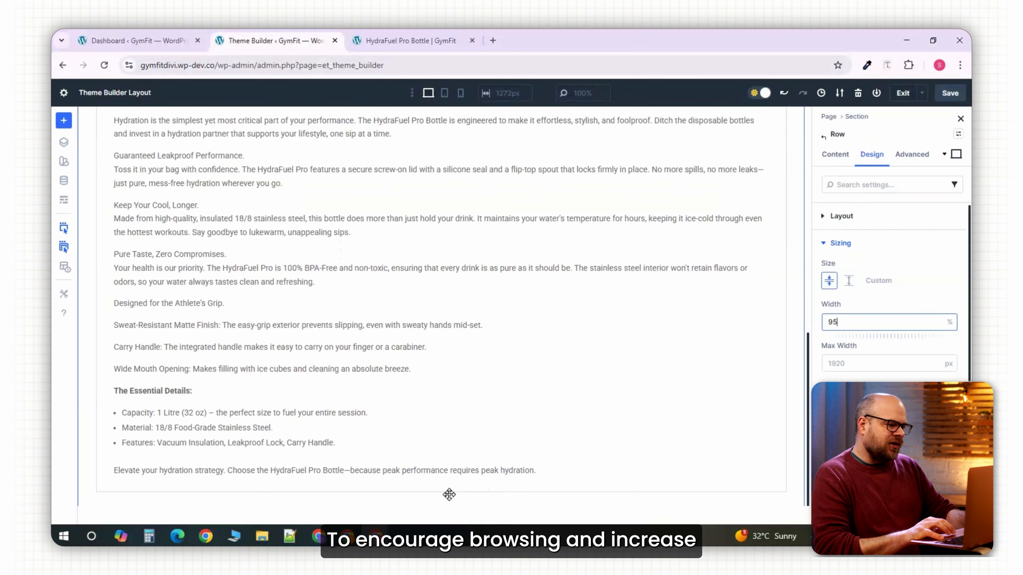
pyautogui.moveTo(442, 491)
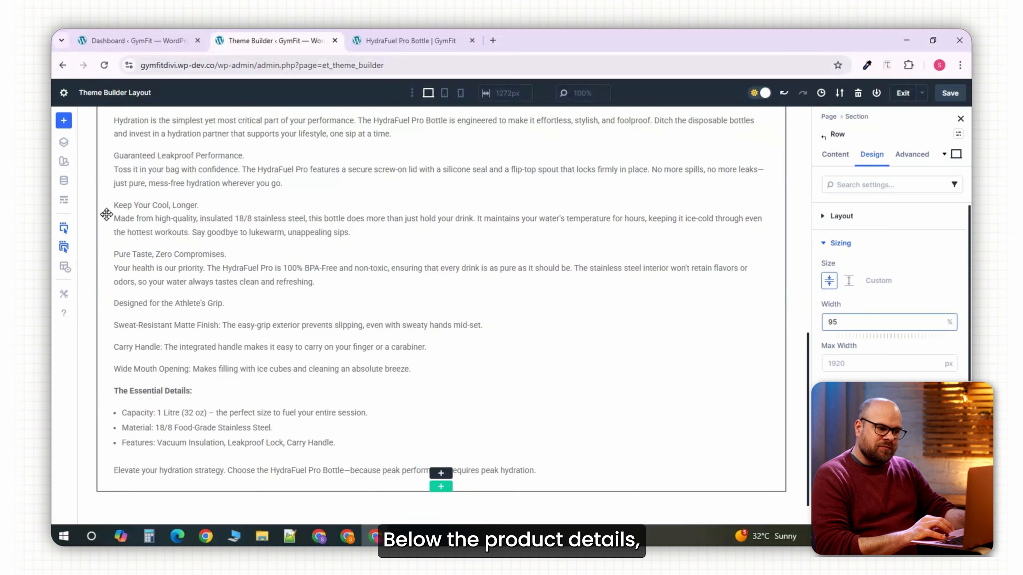
pyautogui.click(64, 142)
pyautogui.rightClick(187, 194)
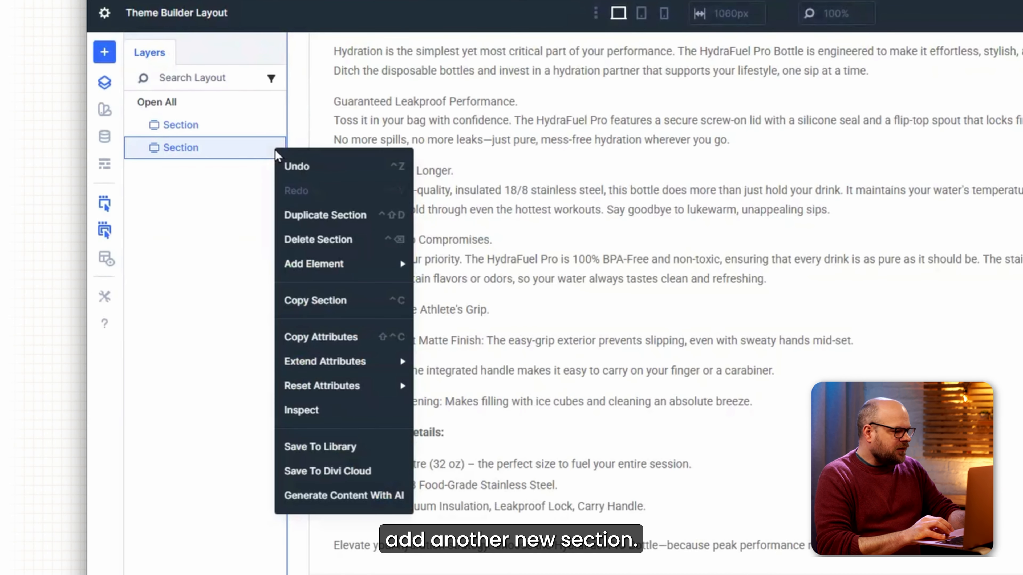
pyautogui.moveTo(387, 264)
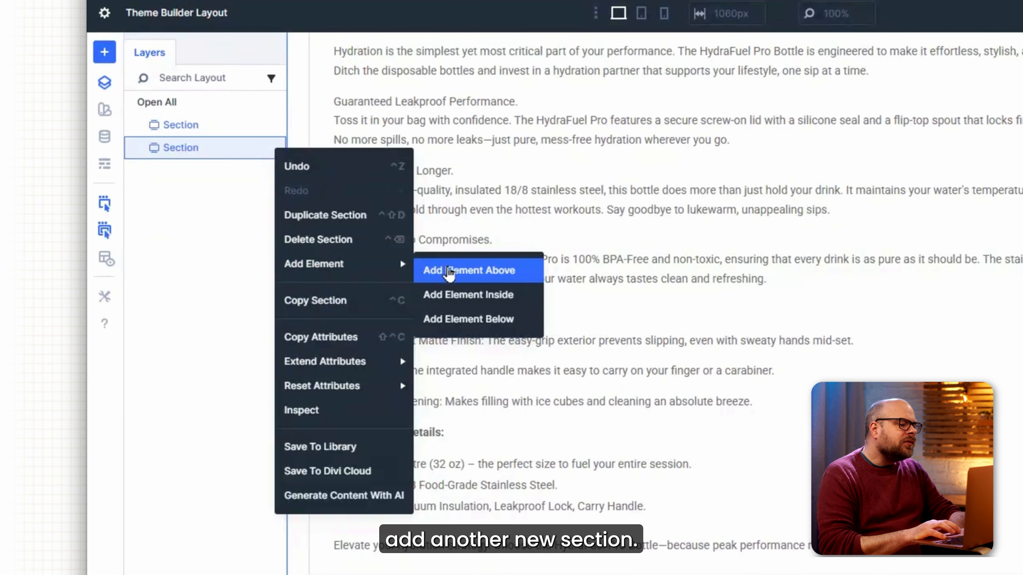
pyautogui.click(463, 324)
pyautogui.write('head')
pyautogui.press('Return')
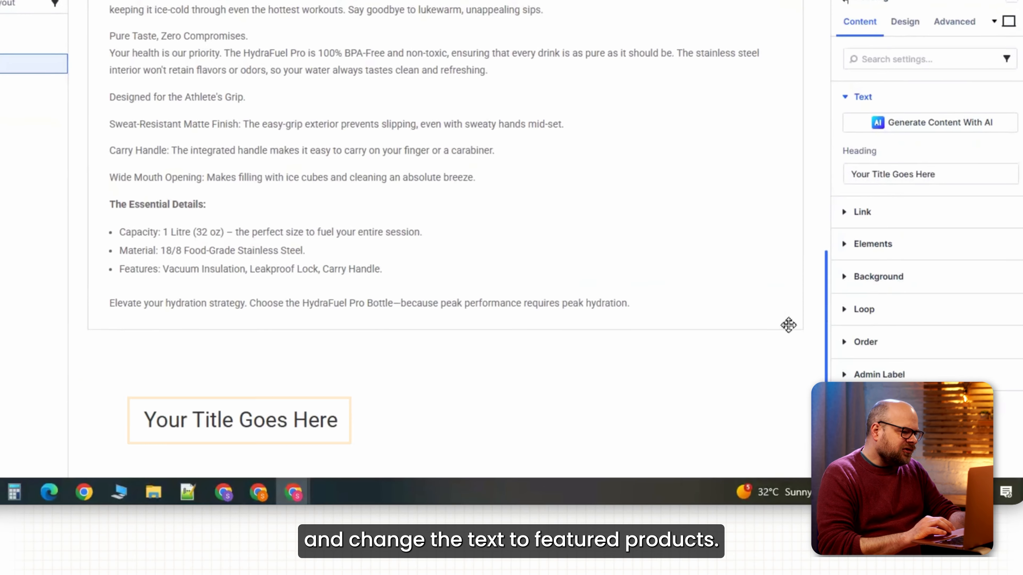
pyautogui.tripleClick(342, 406)
pyautogui.write('Featured')
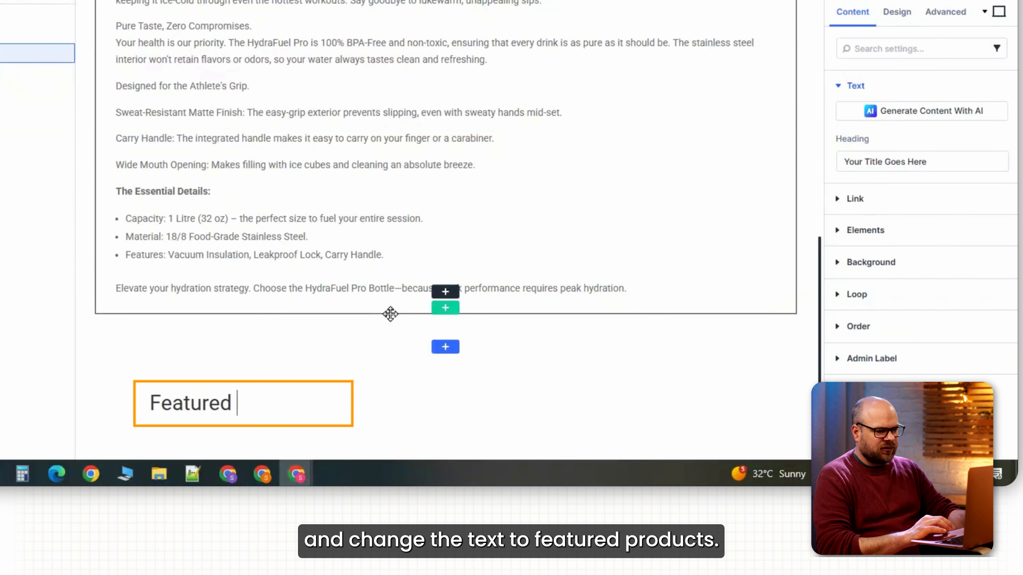
# - Style the Featured Products heading as uppercase and centered, with Medium weight, the Primary Color and a 35 px text size
pyautogui.click(897, 12)
pyautogui.click(839, 153)
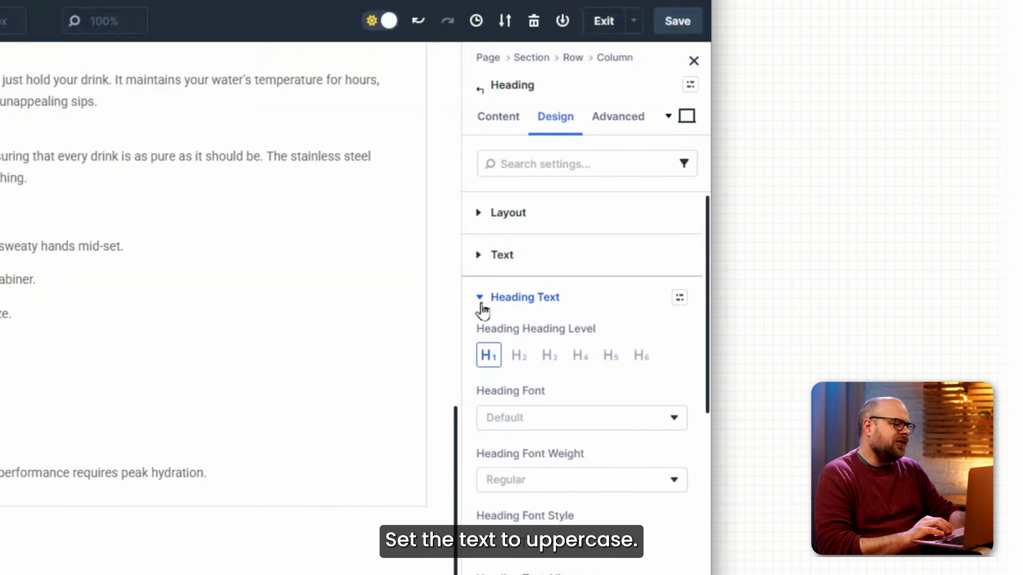
pyautogui.click(519, 367)
pyautogui.click(519, 430)
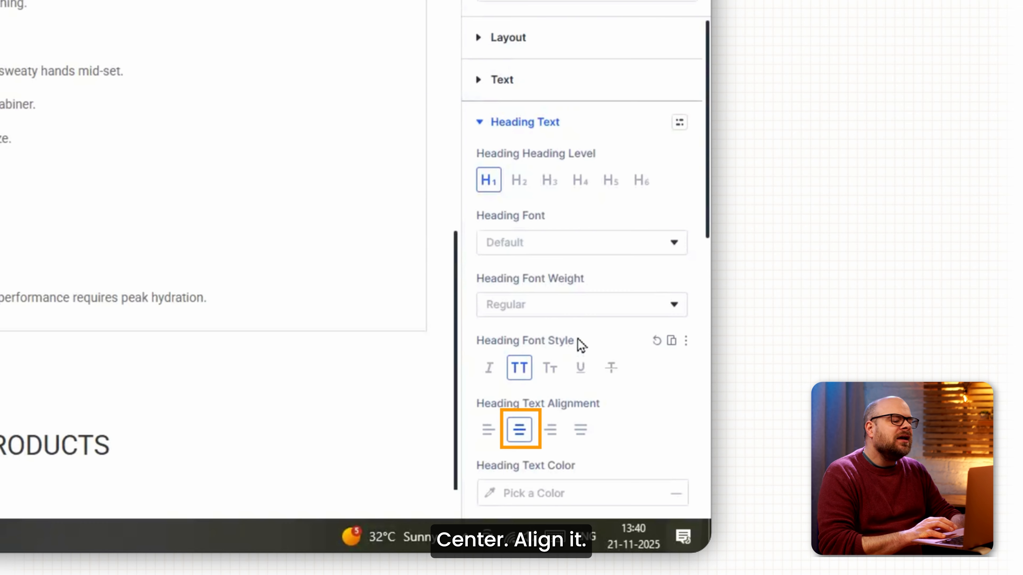
pyautogui.scroll(-5, 563, 242)
pyautogui.click(531, 226)
pyautogui.click(246, 414)
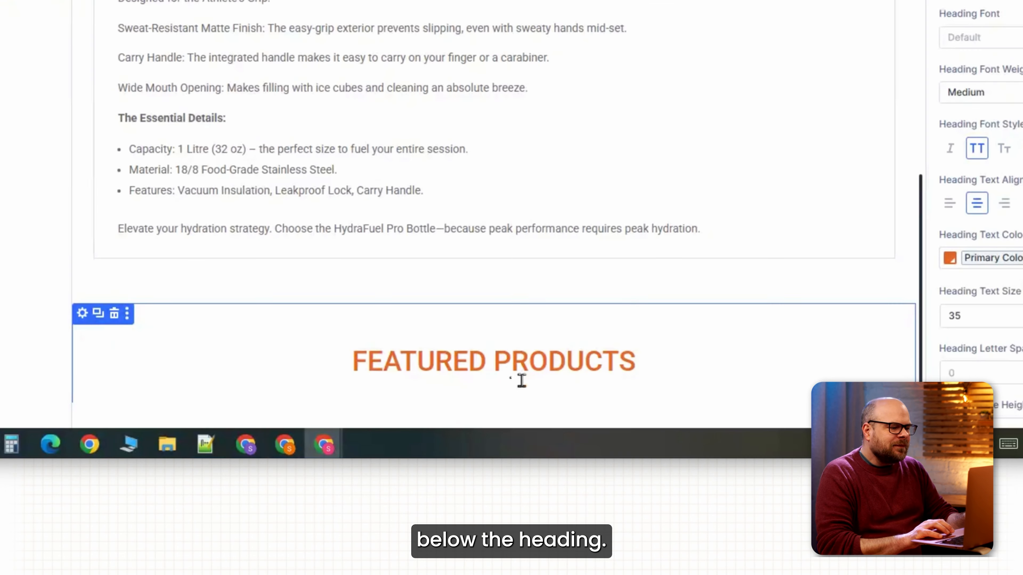
# - Insert the Woo Products module below the Featured Products heading
pyautogui.click(339, 442)
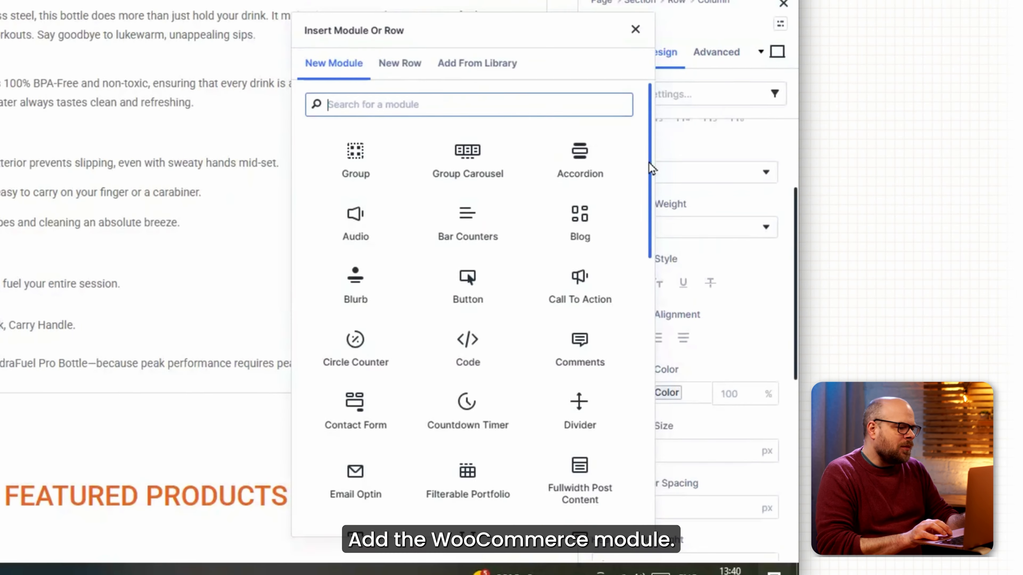
pyautogui.moveTo(651, 168); pyautogui.dragTo(641, 427)
pyautogui.click(580, 427)
pyautogui.click(549, 419)
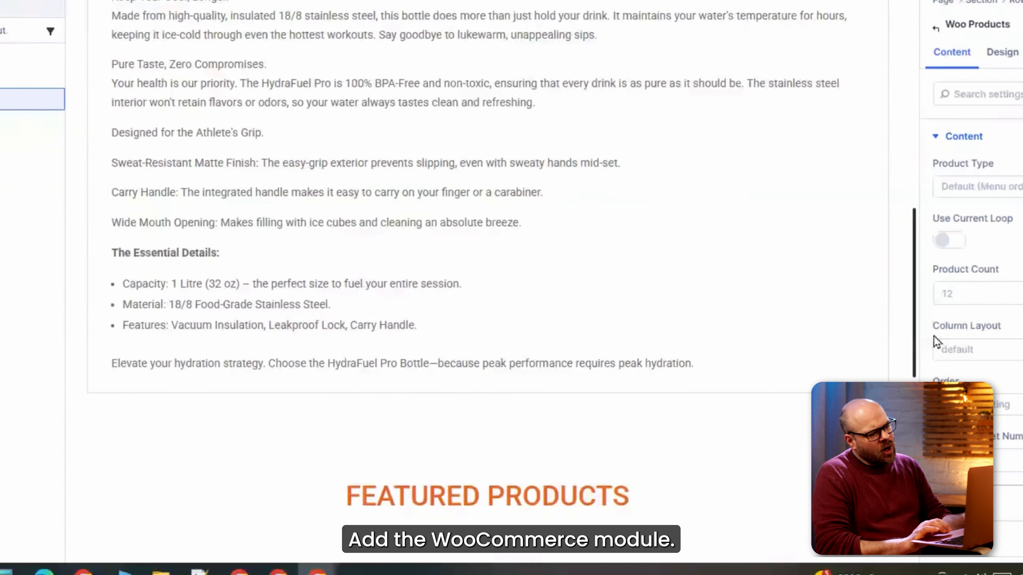
# - Set the Woo Products module's product count to 4 and its product type to Featured Products
pyautogui.moveTo(914, 343); pyautogui.dragTo(914, 437)
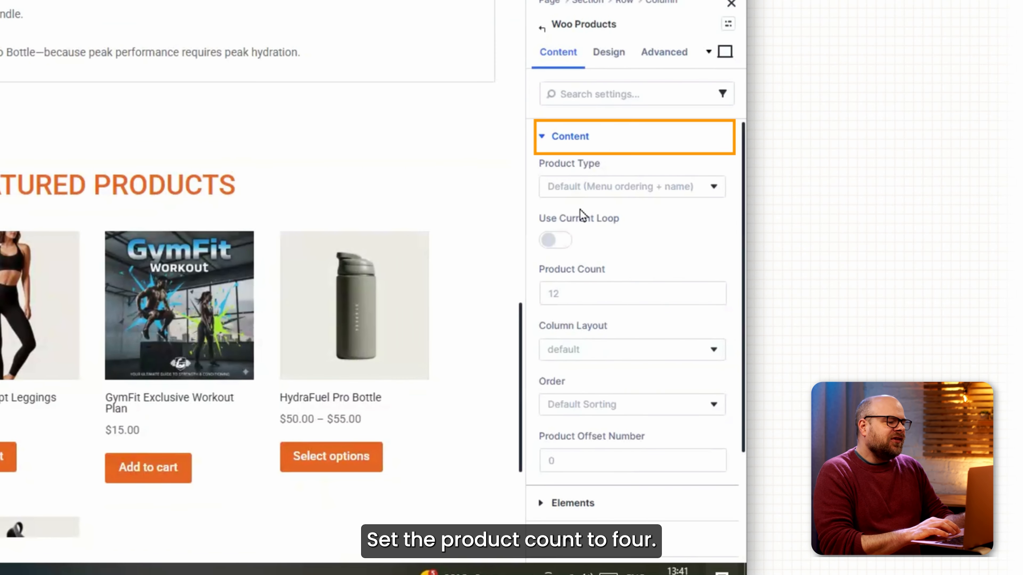
pyautogui.click(561, 294)
pyautogui.write('4')
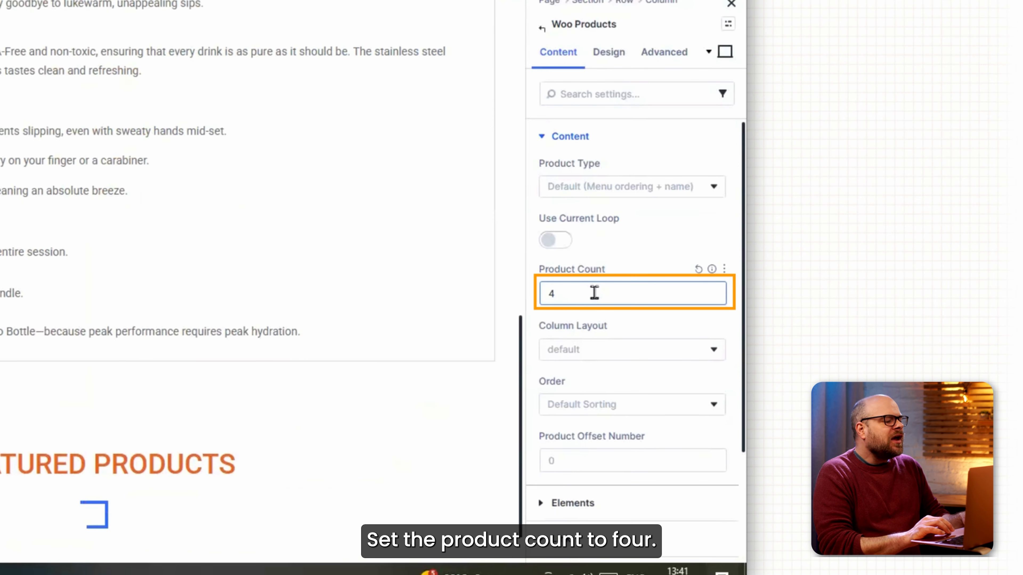
pyautogui.click(691, 189)
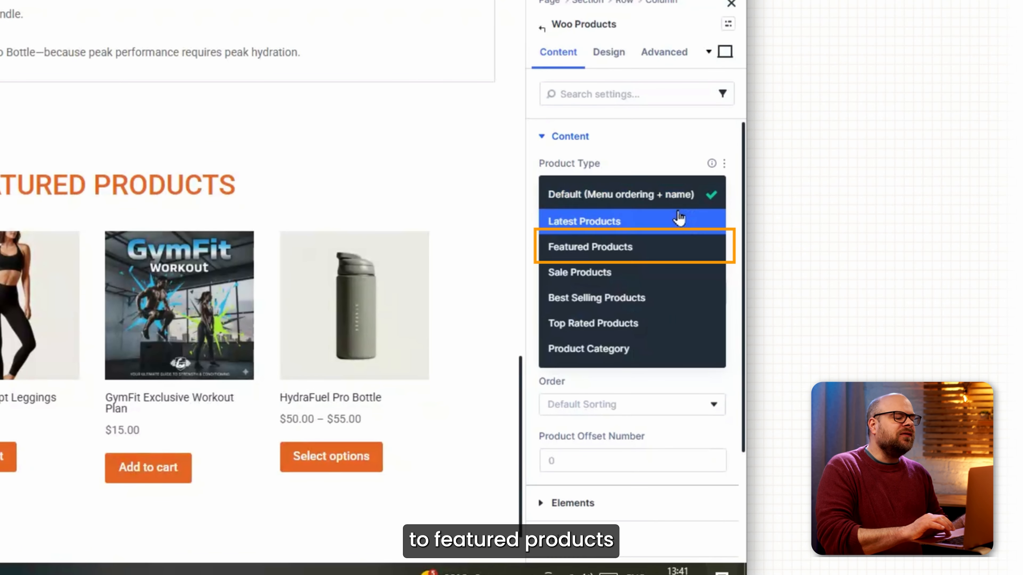
pyautogui.click(668, 248)
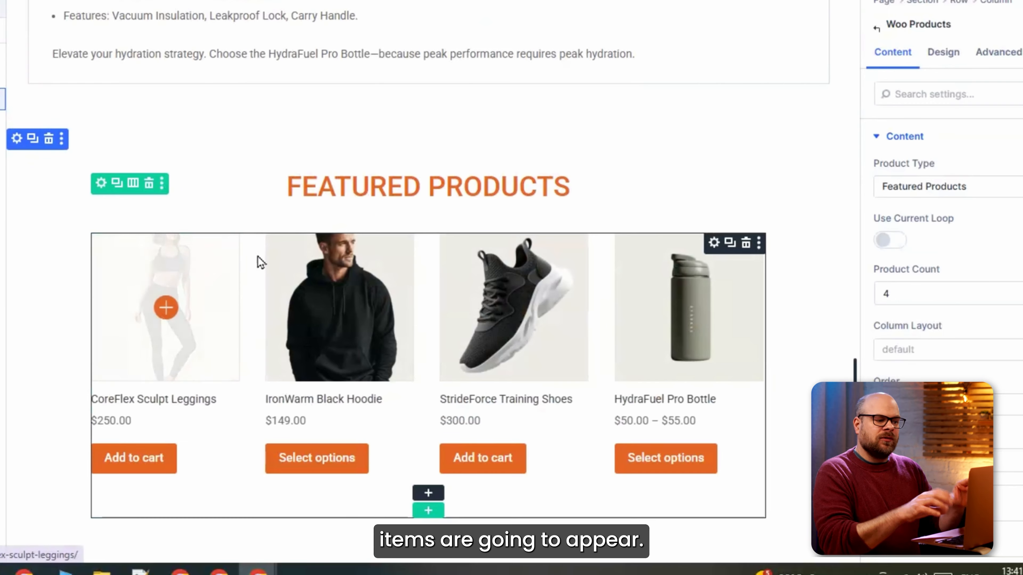
# - Set the width of the row containing the featured products to 95%
pyautogui.click(101, 183)
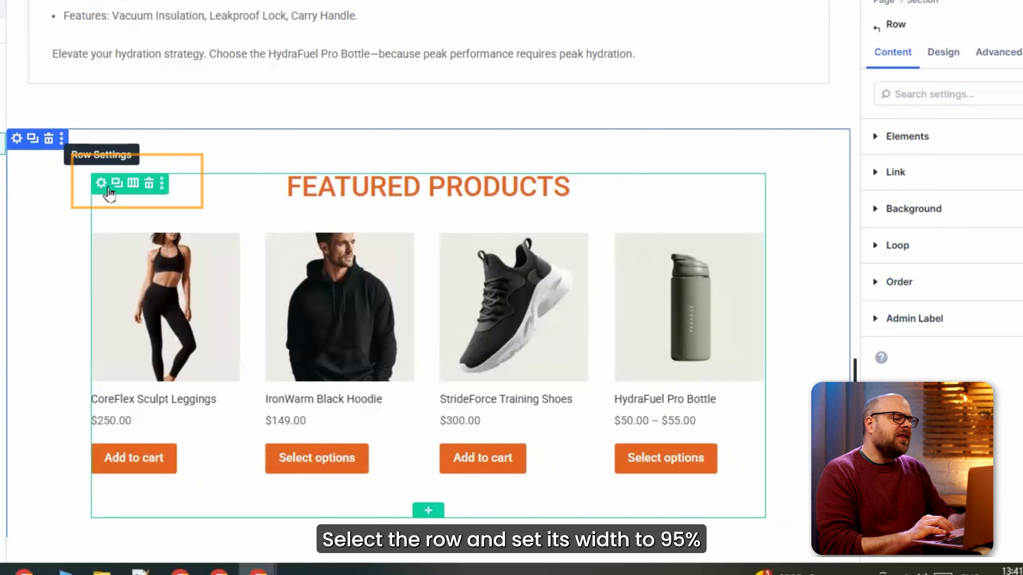
pyautogui.click(592, 43)
pyautogui.click(550, 283)
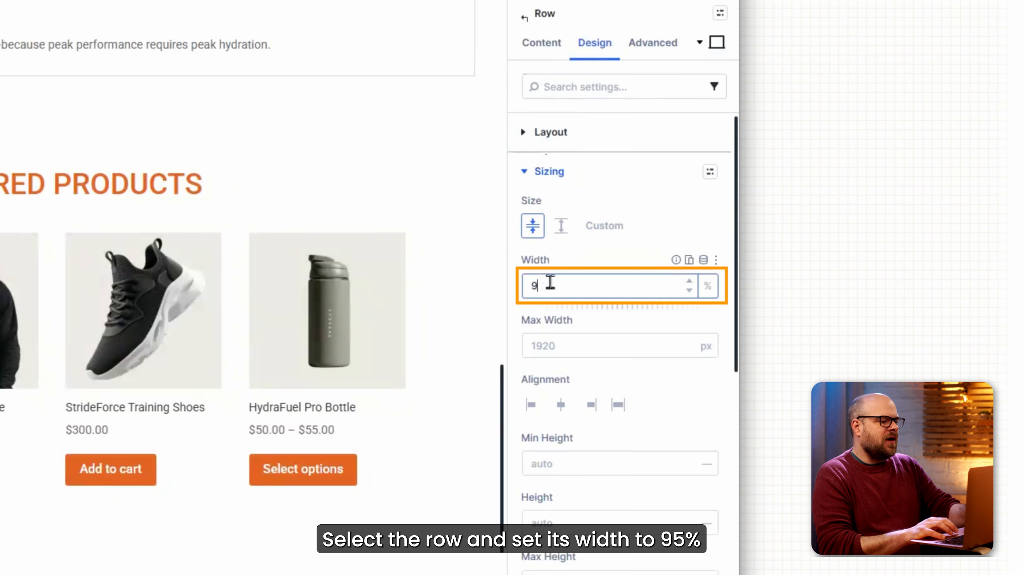
pyautogui.write('95')
# - Change the Woo Product Title text to the Primary Color with a Medium font weight
pyautogui.moveTo(505, 415); pyautogui.dragTo(505, 33)
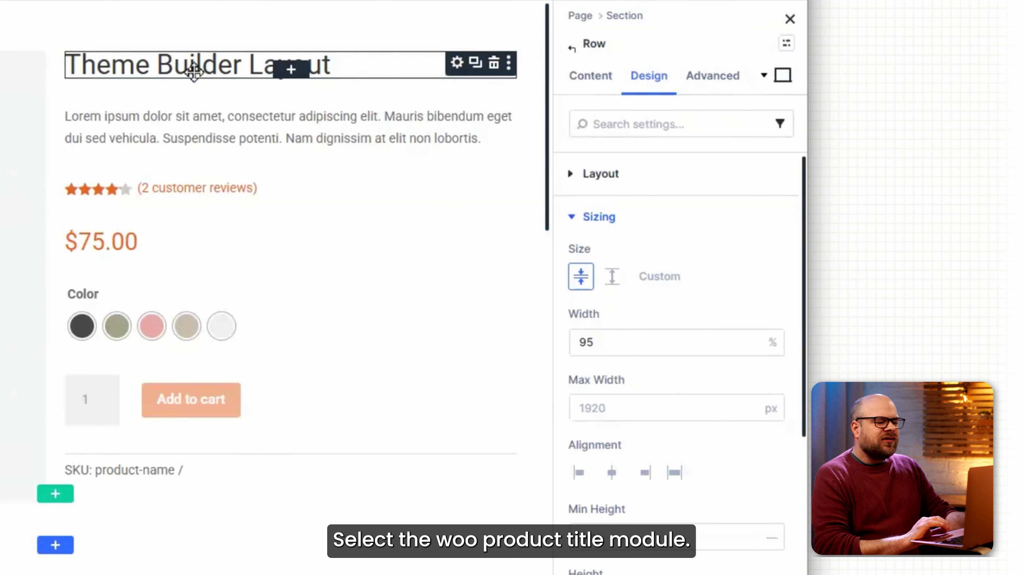
pyautogui.click(460, 74)
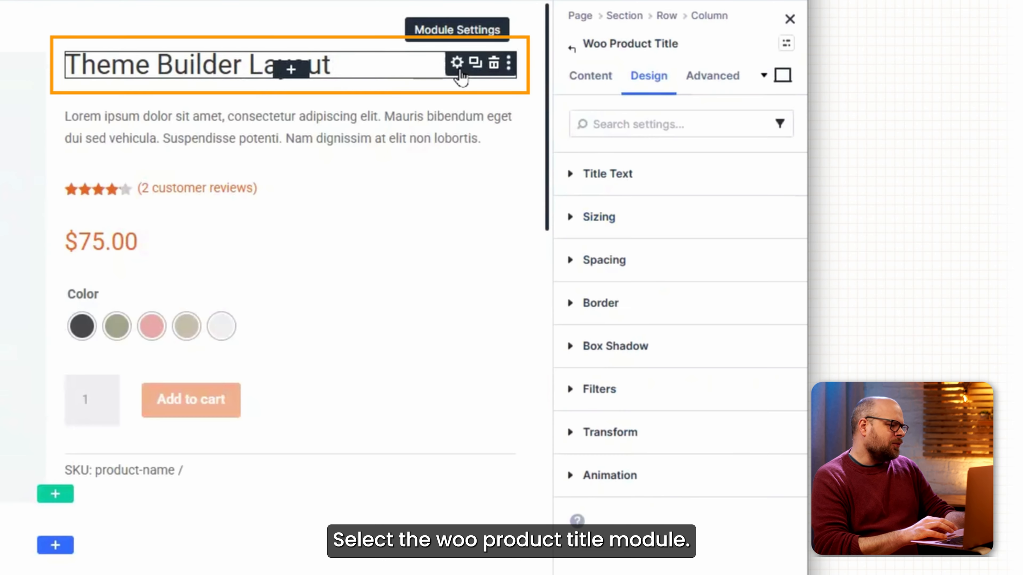
pyautogui.click(572, 177)
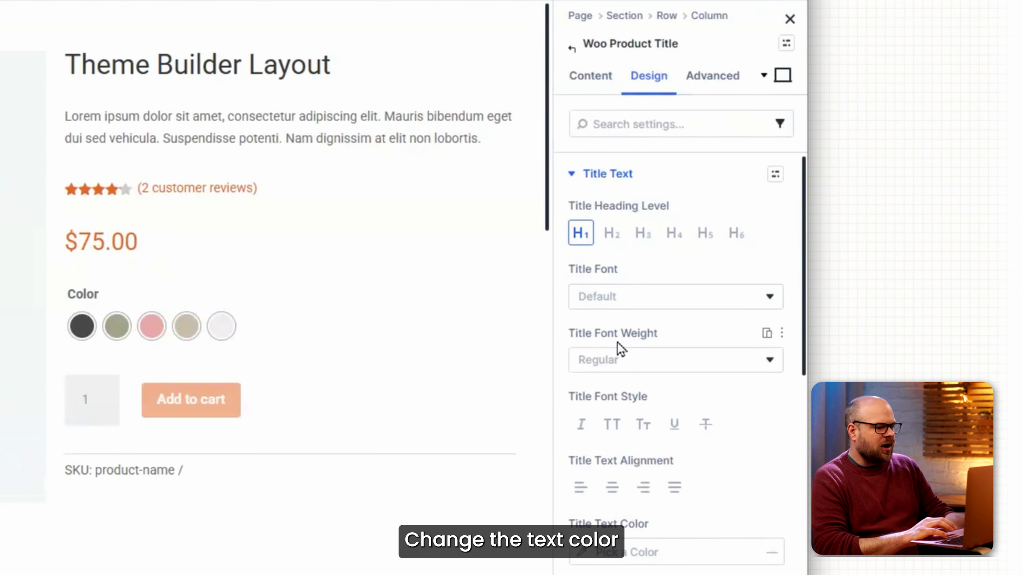
pyautogui.click(583, 552)
pyautogui.click(337, 396)
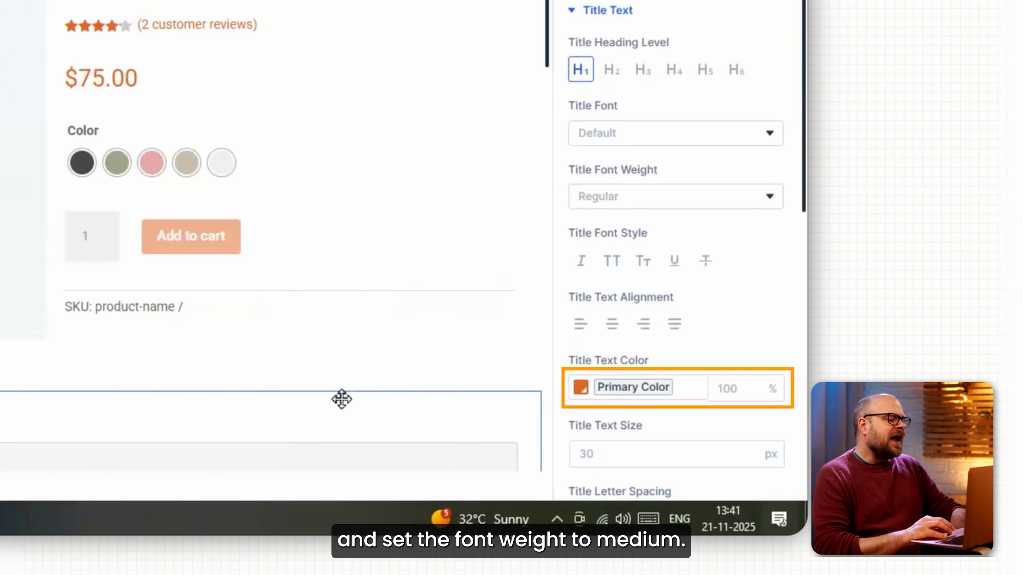
pyautogui.click(773, 190)
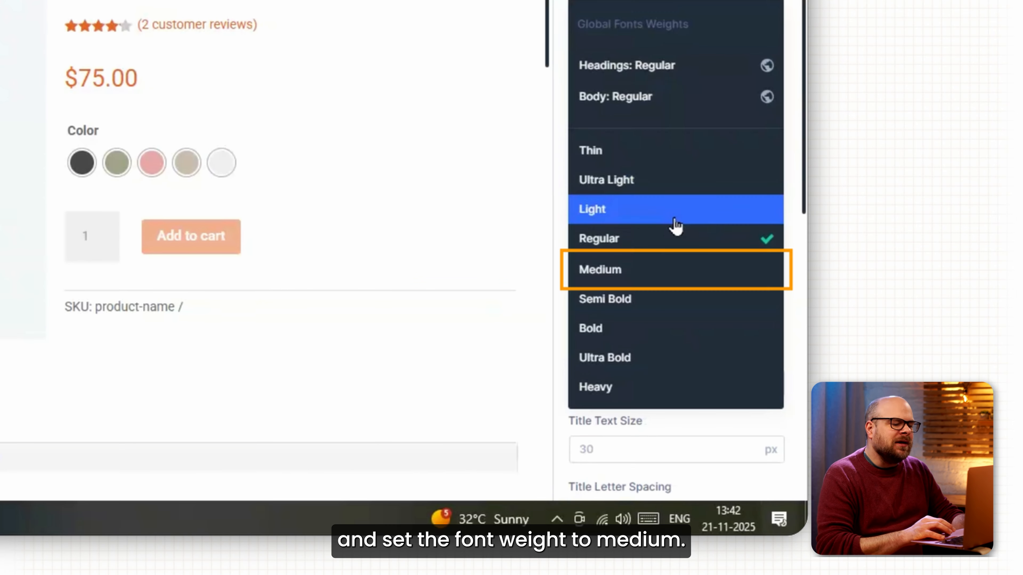
pyautogui.click(662, 274)
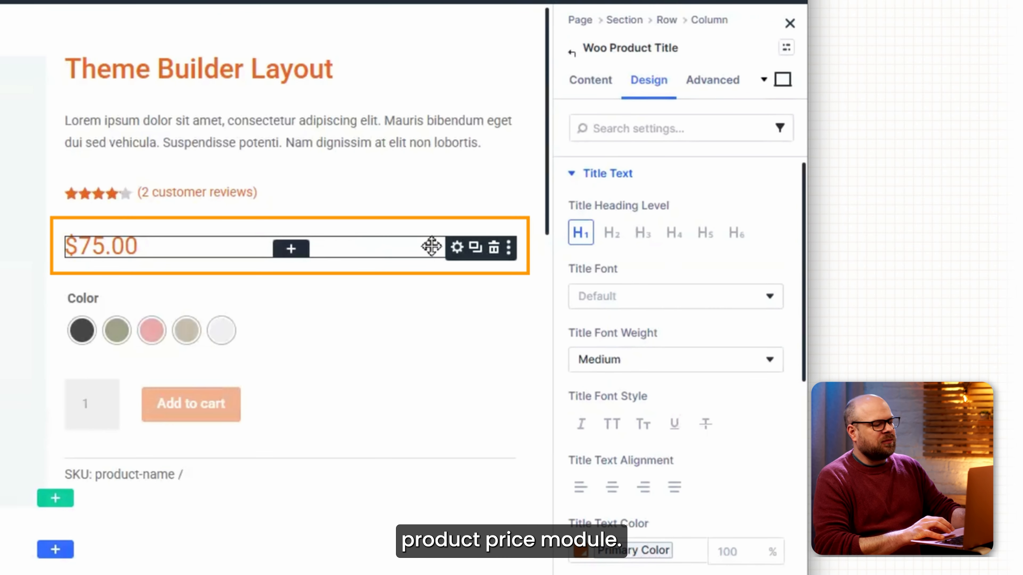
# - Set the Woo Product Price font weight to Medium and save the template layout
pyautogui.click(454, 251)
pyautogui.click(572, 179)
pyautogui.click(642, 301)
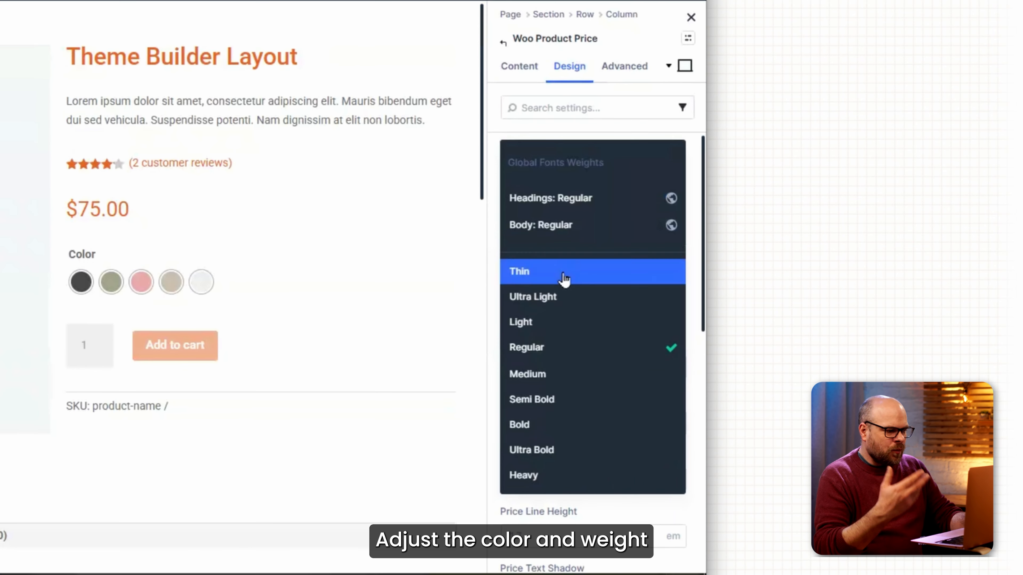
pyautogui.click(621, 433)
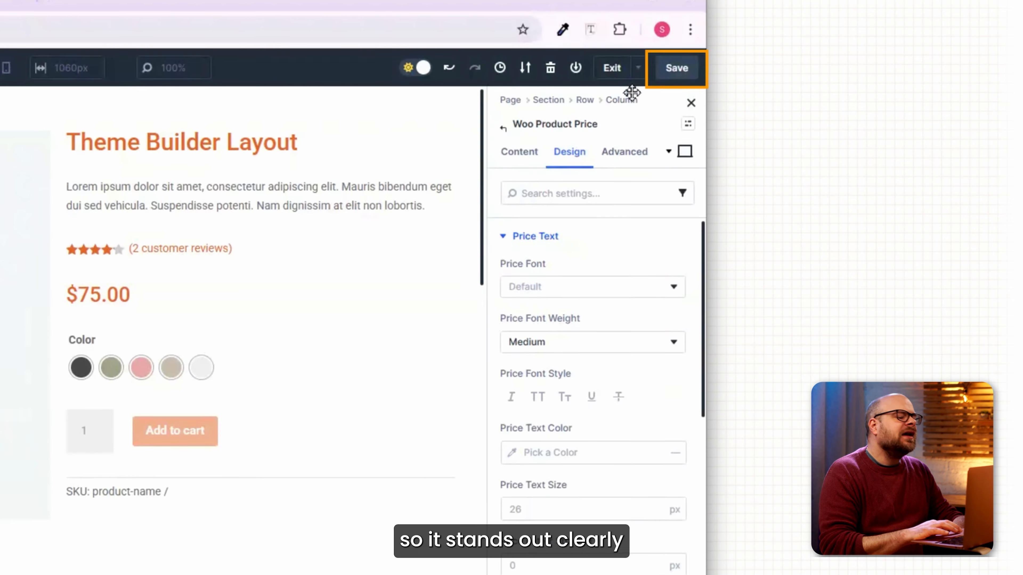
pyautogui.click(666, 116)
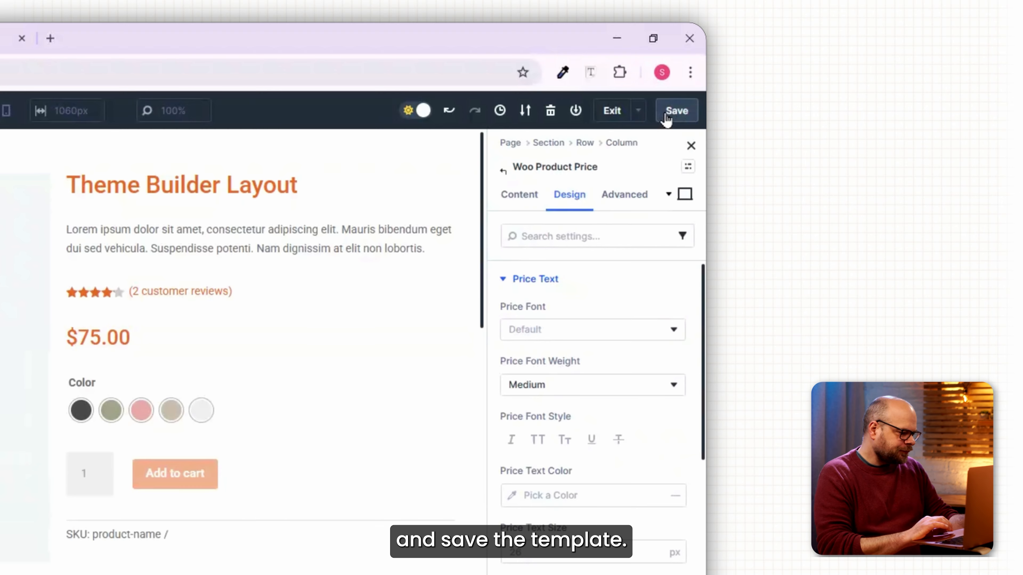
# - Check the new layout on the live HydraFuel Pro Bottle page, including its additional information and reviews
pyautogui.click(408, 41)
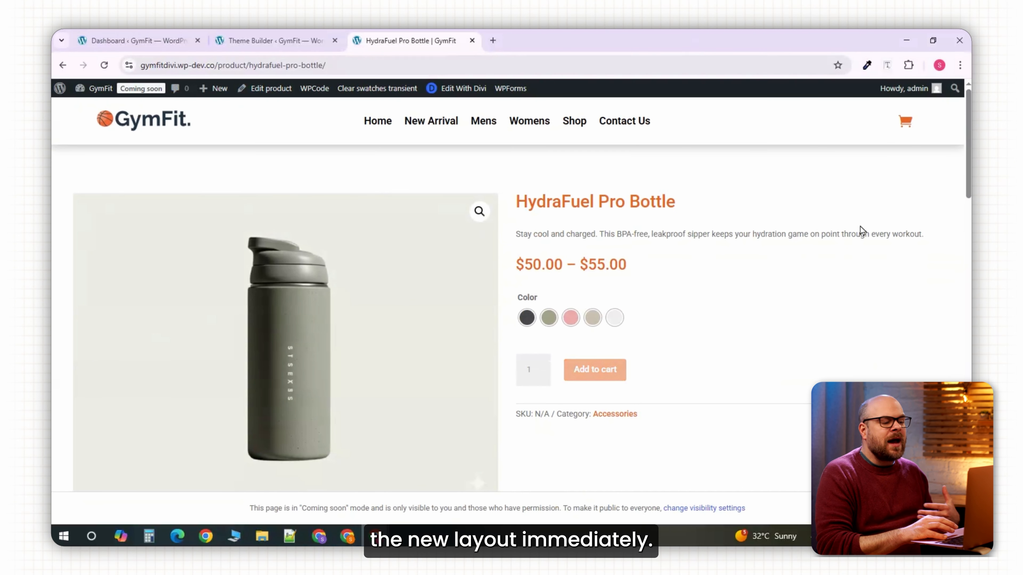
pyautogui.scroll(-10, 965, 216)
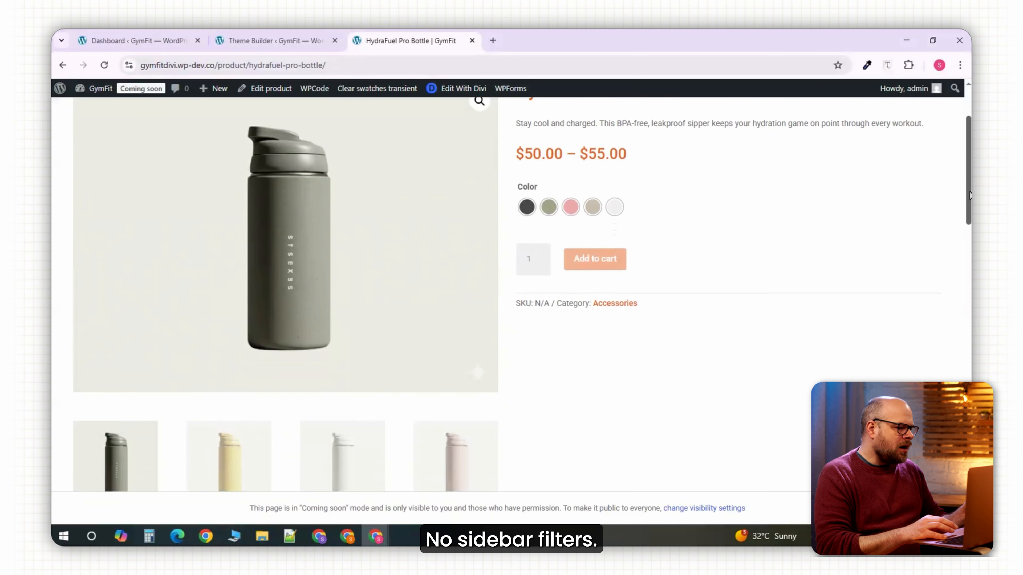
pyautogui.scroll(-2, 209, 145)
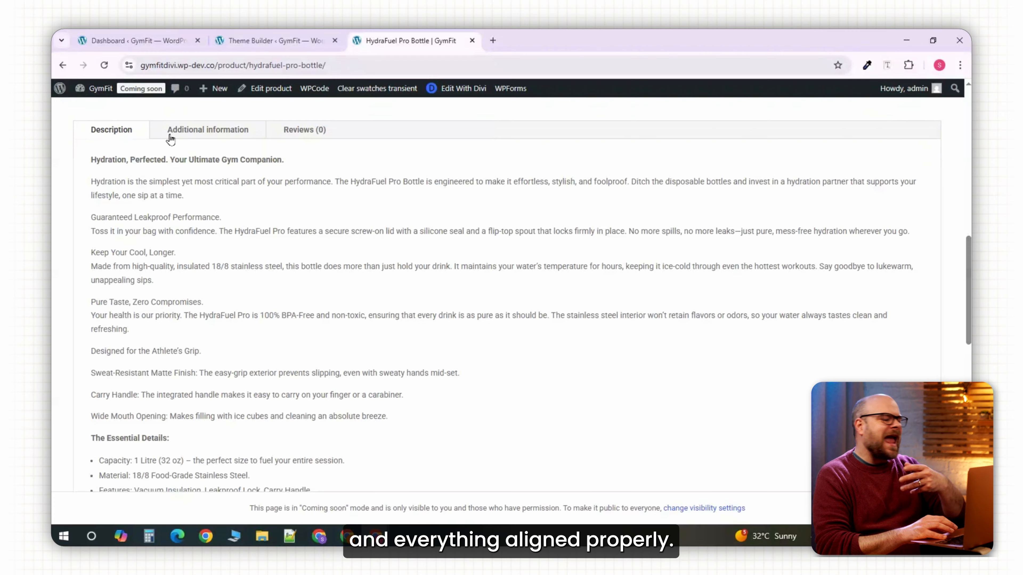
pyautogui.click(185, 135)
pyautogui.click(313, 129)
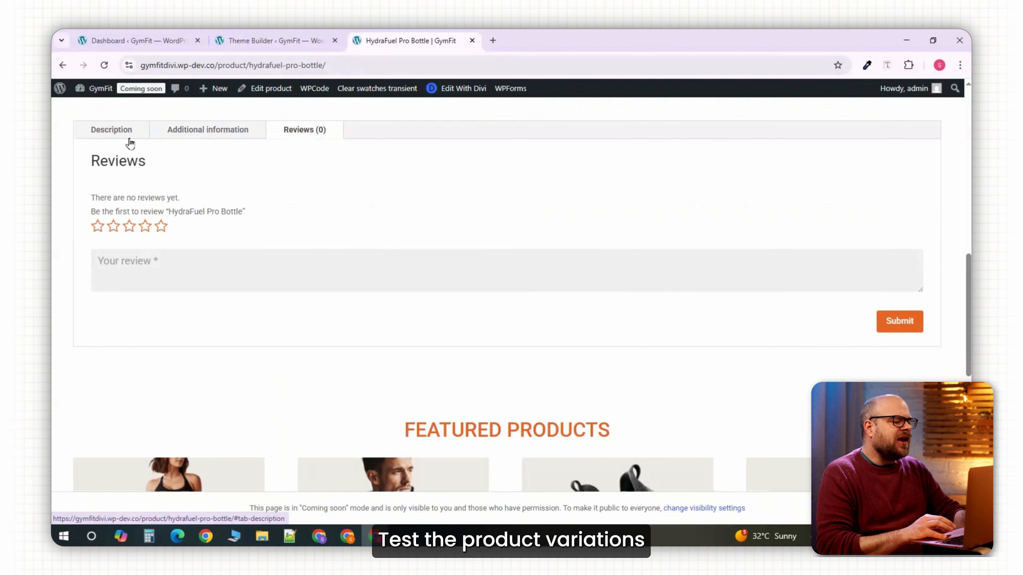
# - Choose the Khaki color of the HydraFuel Pro Bottle and add it to the cart
pyautogui.scroll(12, 312, 161)
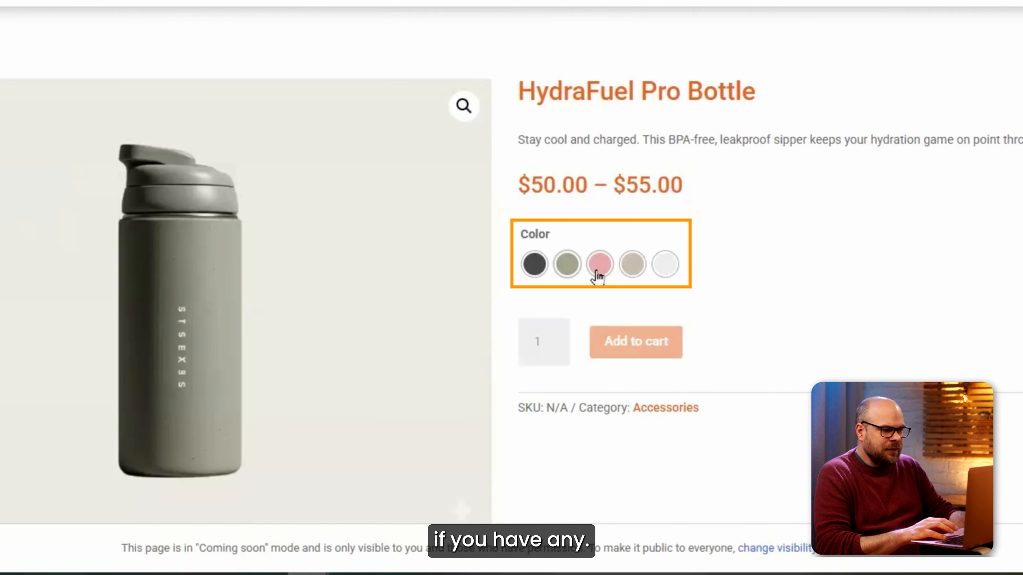
pyautogui.click(567, 266)
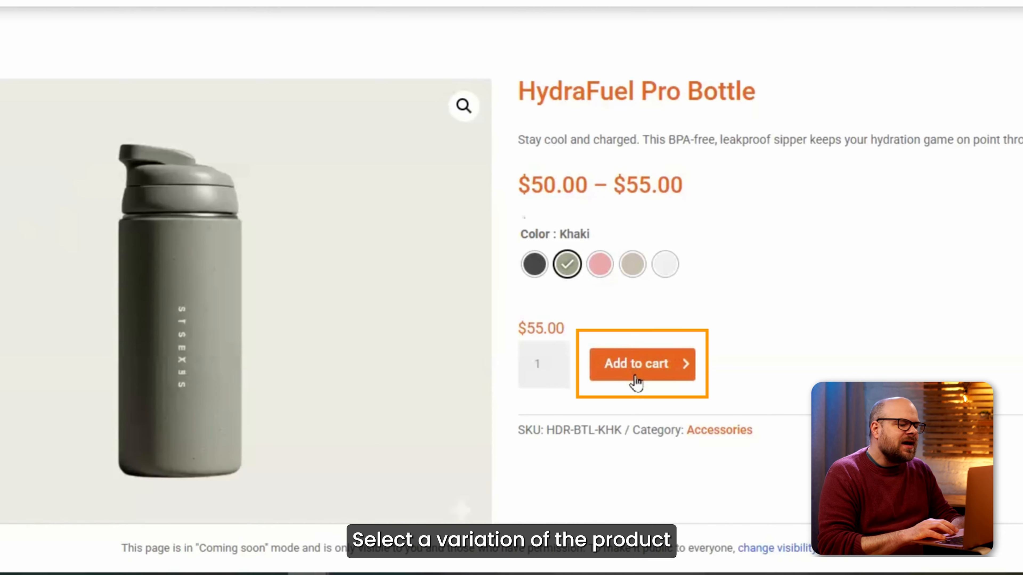
pyautogui.click(636, 379)
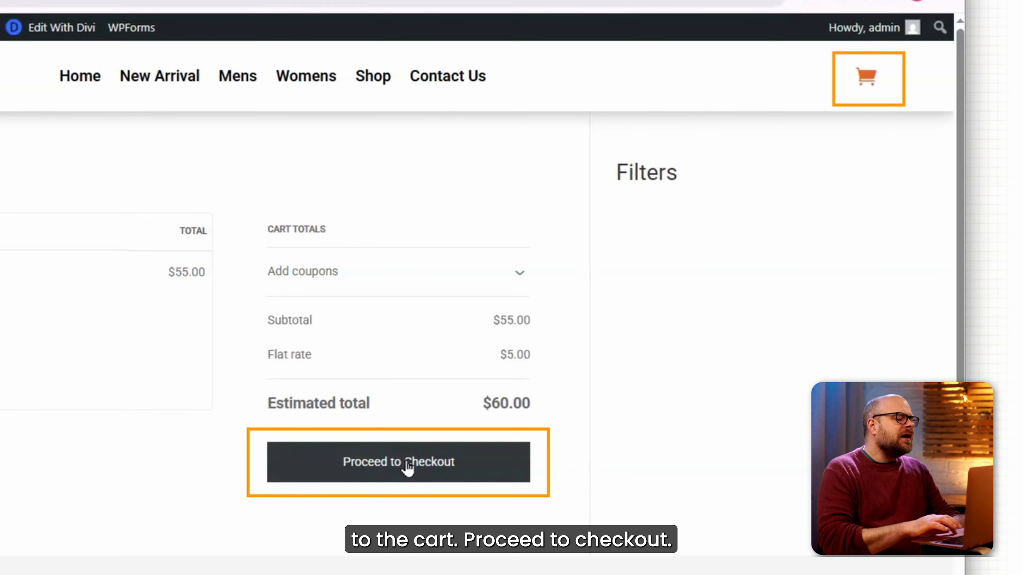
# - Proceed to checkout and fill in the customer's name, street address, city, state and ZIP code
pyautogui.click(407, 465)
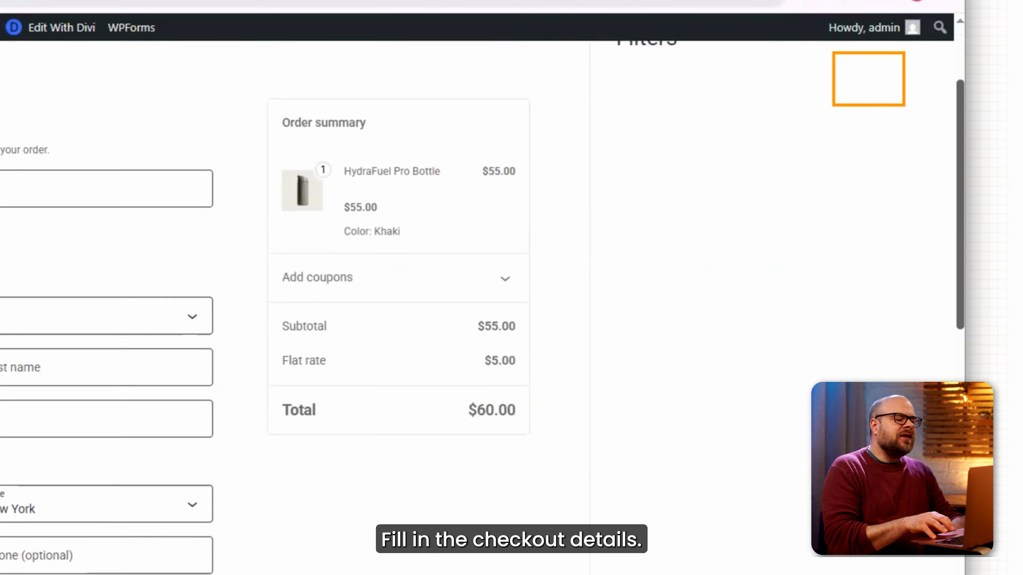
pyautogui.click(114, 50)
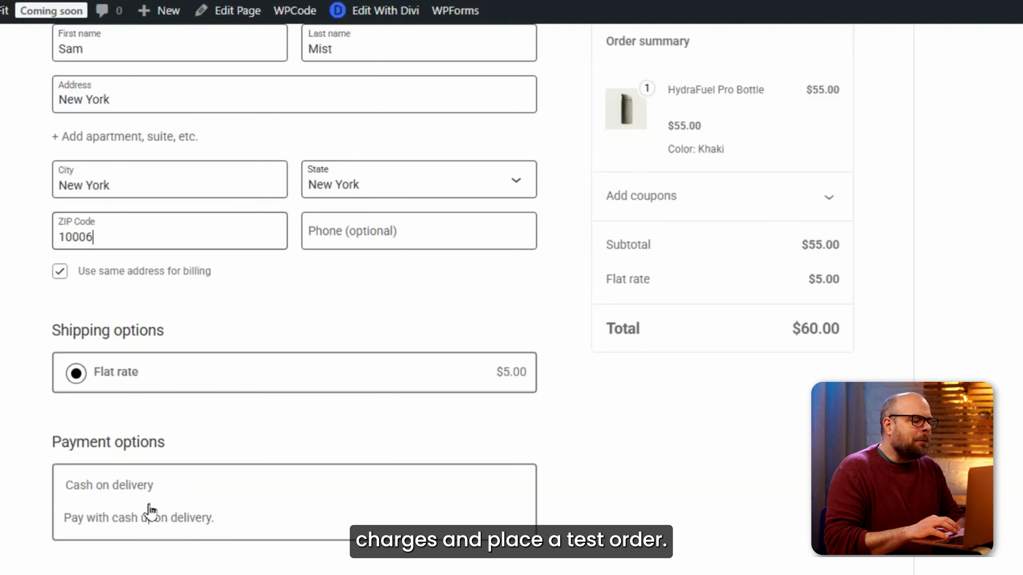
# - Place the test order with flat rate shipping and cash on delivery, and open the WooCommerce orders list in the WordPress admin
pyautogui.scroll(-6, 411, 523)
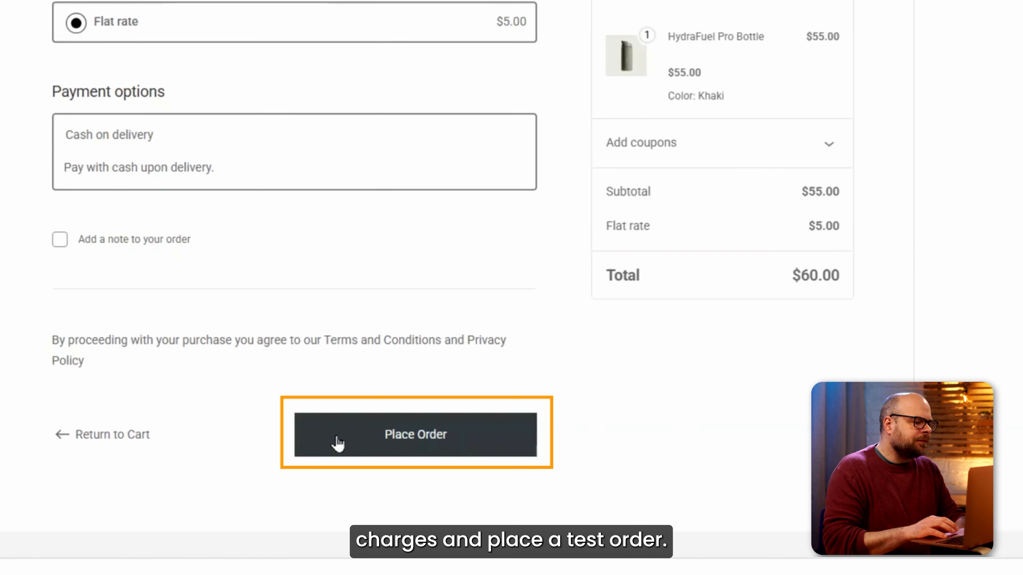
pyautogui.click(338, 443)
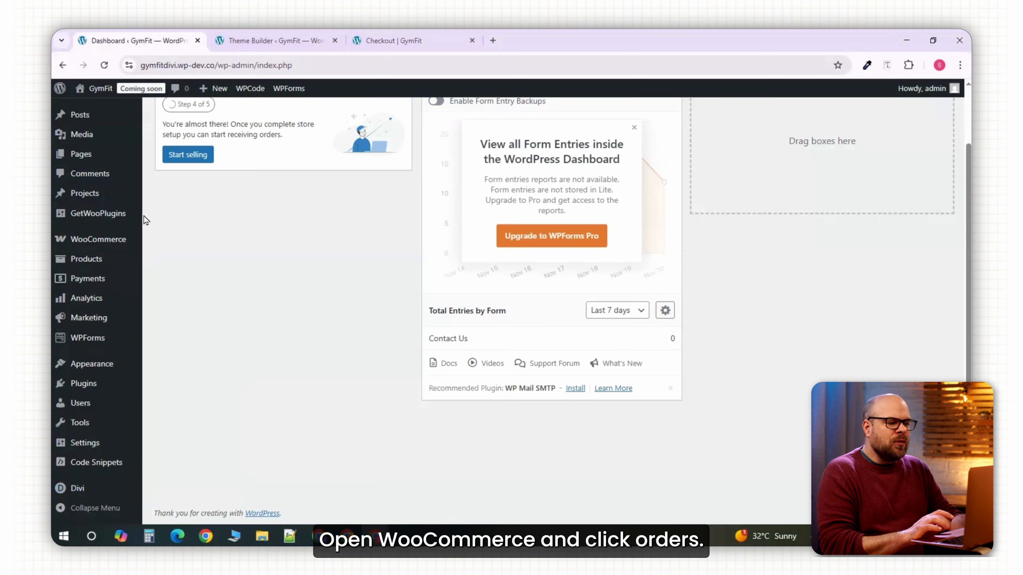
pyautogui.moveTo(102, 242)
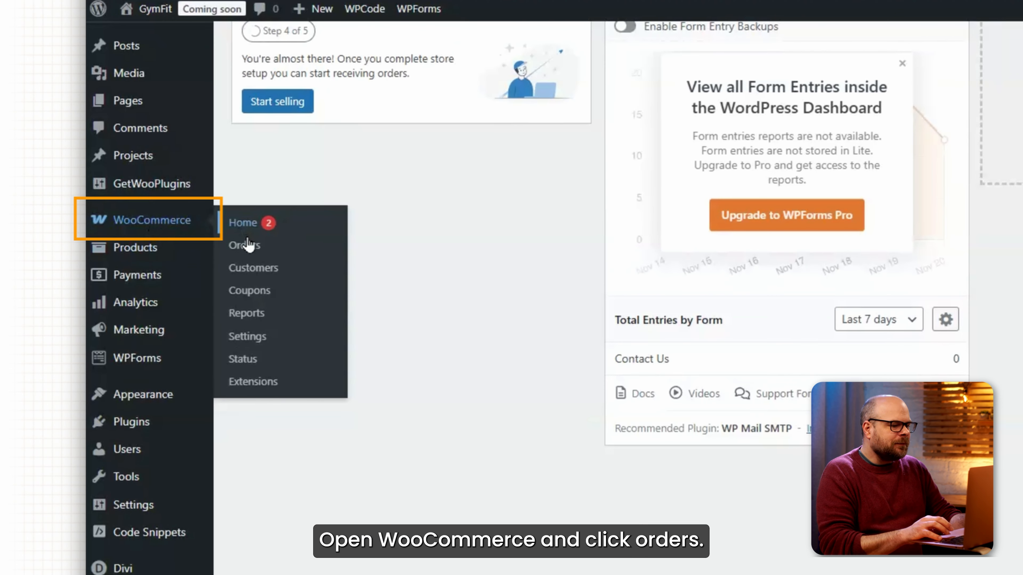
pyautogui.click(260, 255)
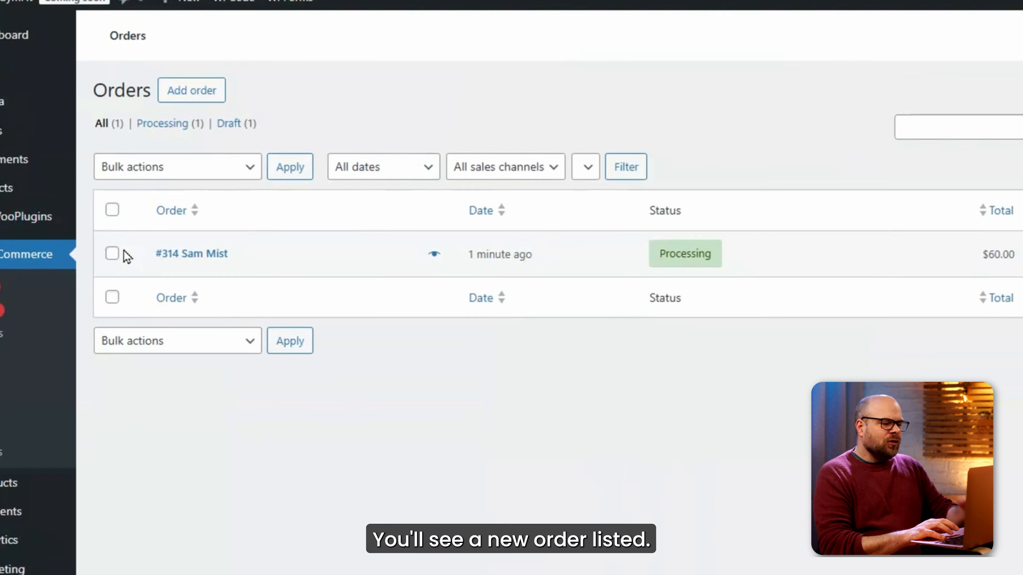
# - Open the new test order and set its status to Completed
pyautogui.click(151, 288)
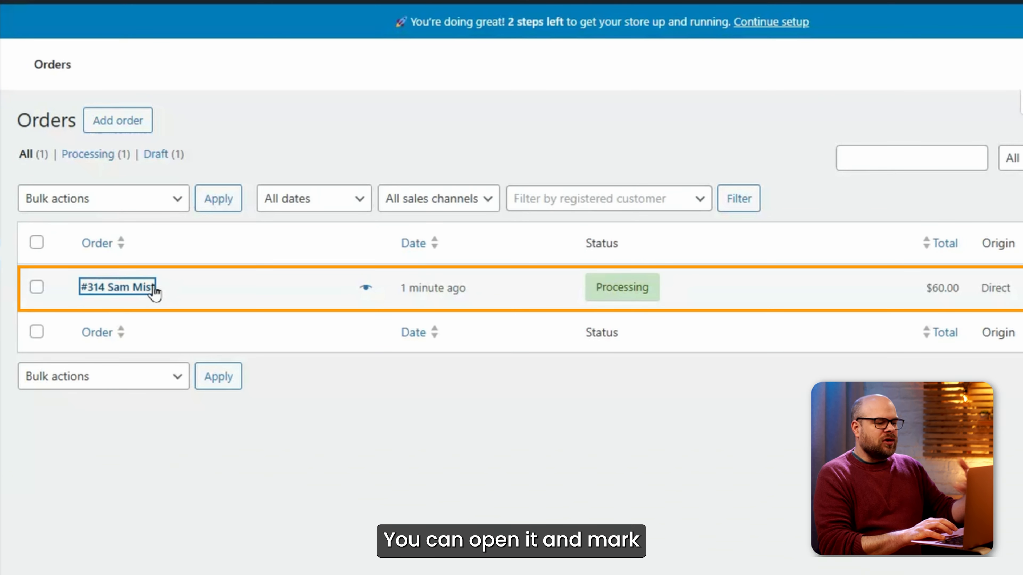
pyautogui.click(281, 337)
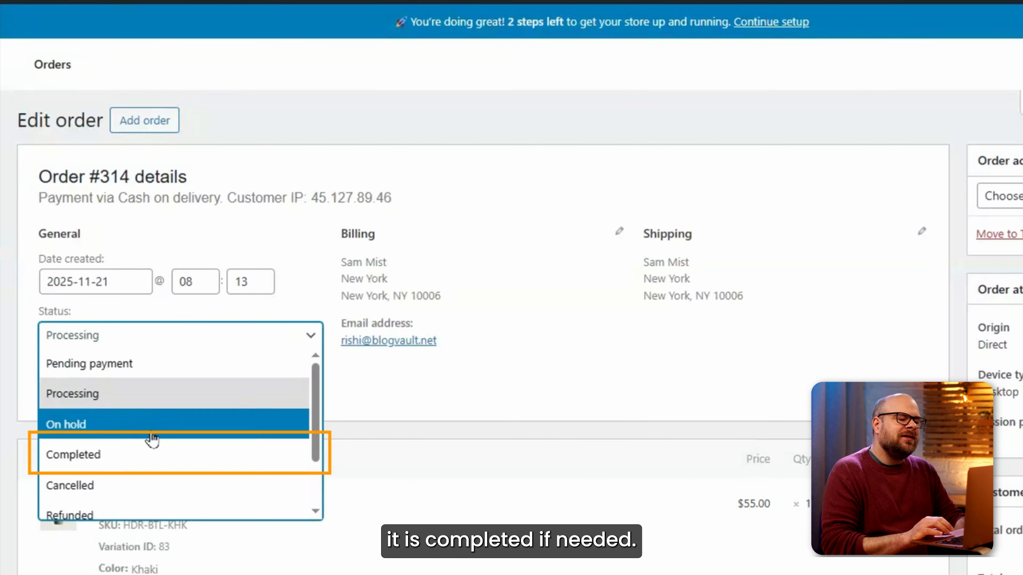
pyautogui.click(140, 459)
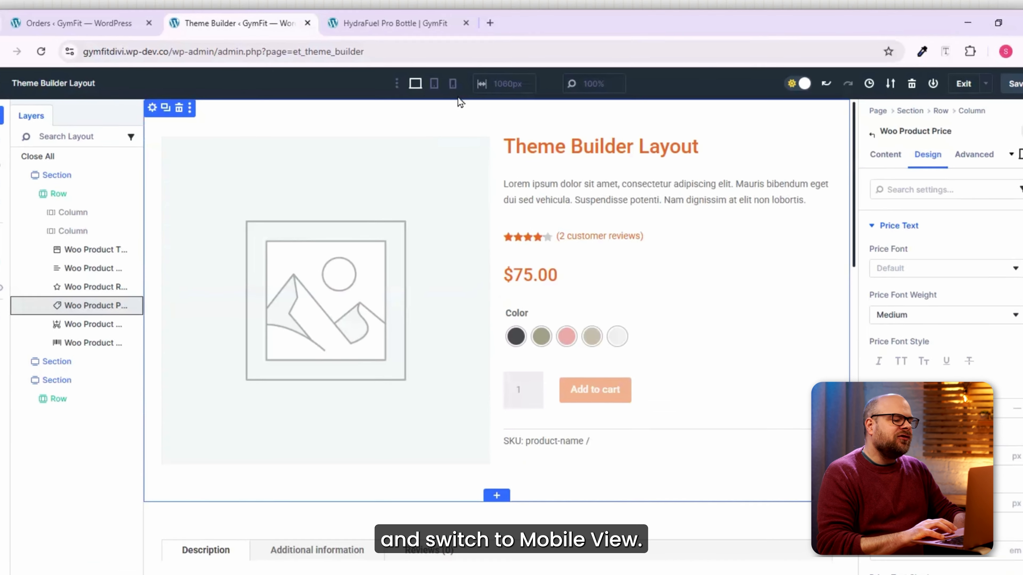
# - In the Theme Builder layout's mobile view, set the width of the product details row to 90% and save the layout
pyautogui.click(460, 92)
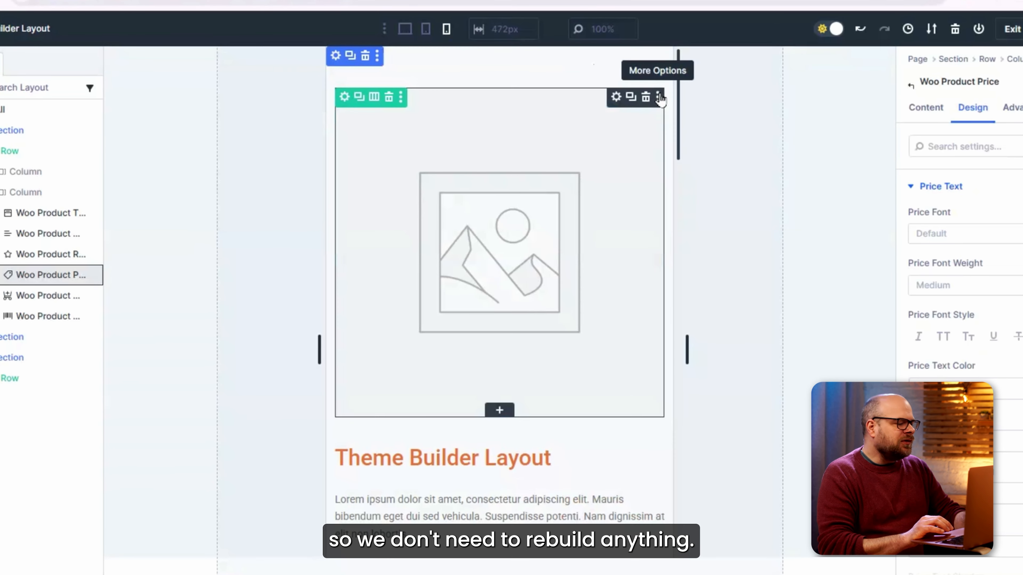
pyautogui.moveTo(678, 110)
pyautogui.mouseDown()
pyautogui.moveTo(678, 162)
pyautogui.moveTo(678, 114)
pyautogui.mouseUp()
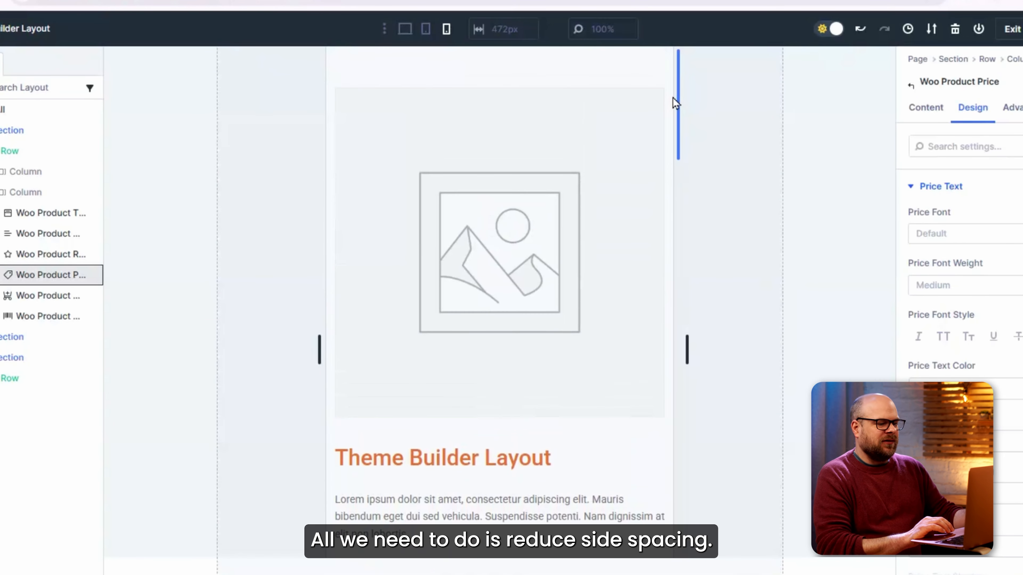
pyautogui.click(344, 97)
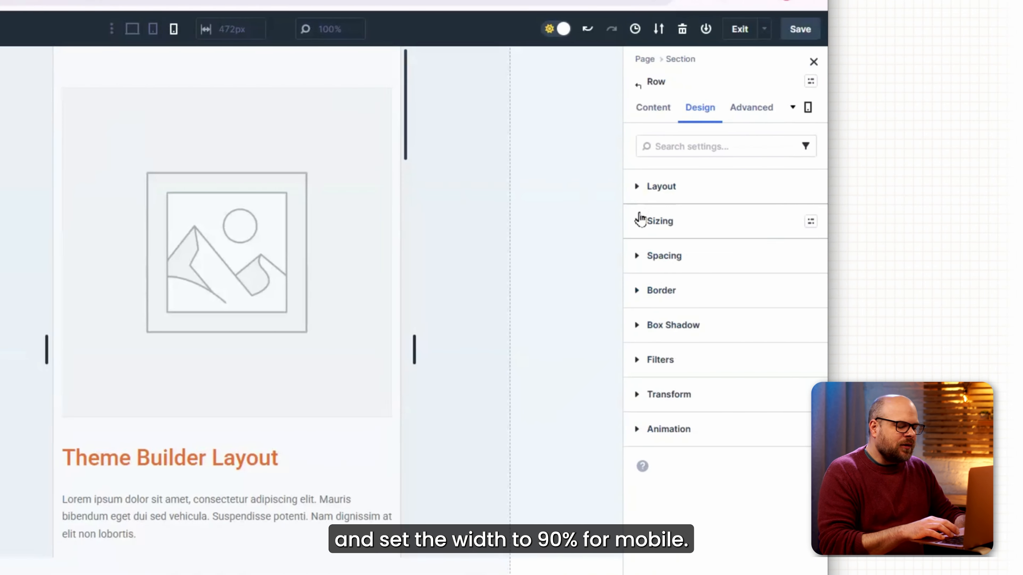
pyautogui.click(641, 221)
pyautogui.click(658, 320)
pyautogui.write('9')
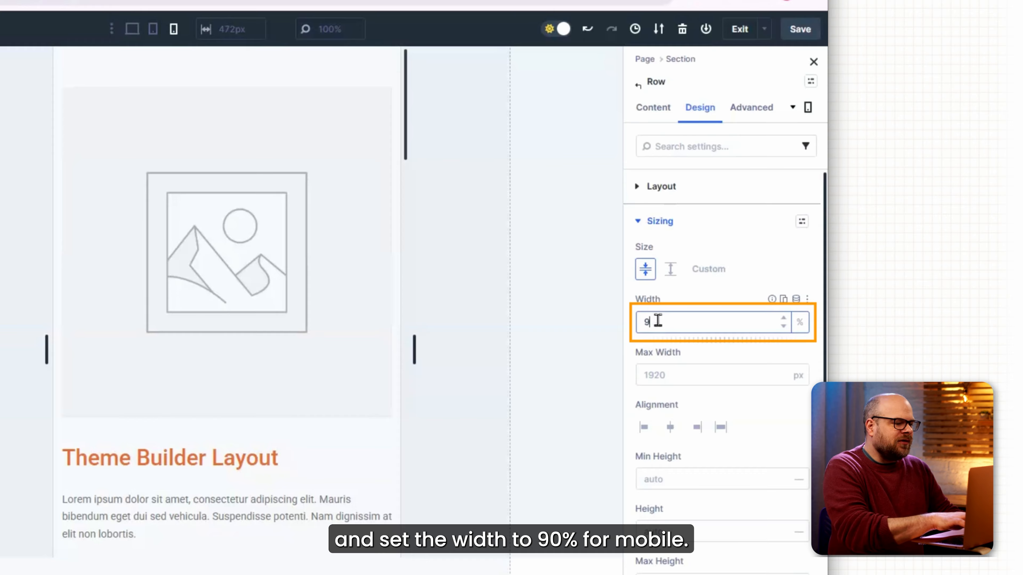
pyautogui.write('0')
pyautogui.moveTo(406, 149); pyautogui.dragTo(406, 292)
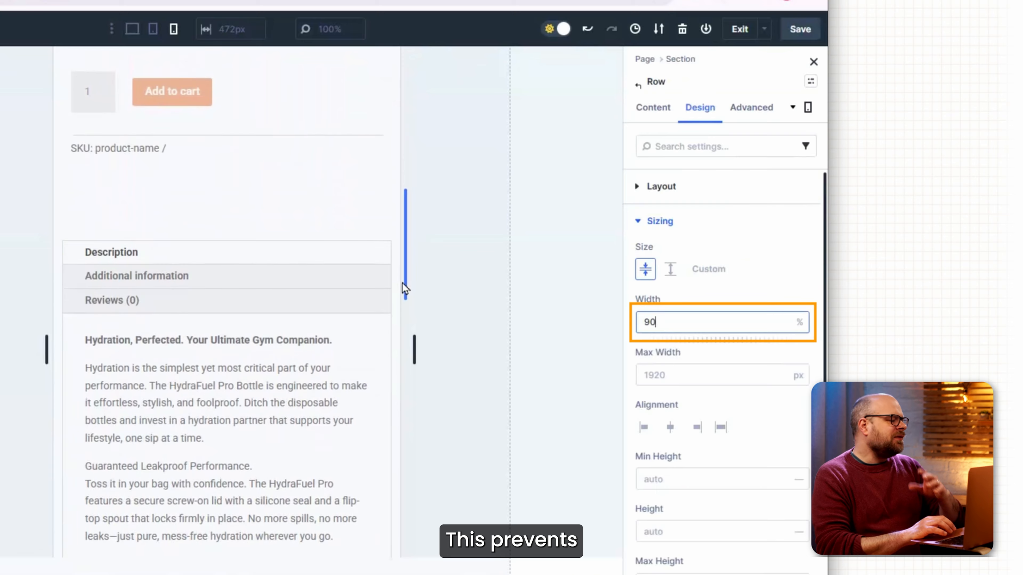
pyautogui.moveTo(399, 247); pyautogui.dragTo(402, 478)
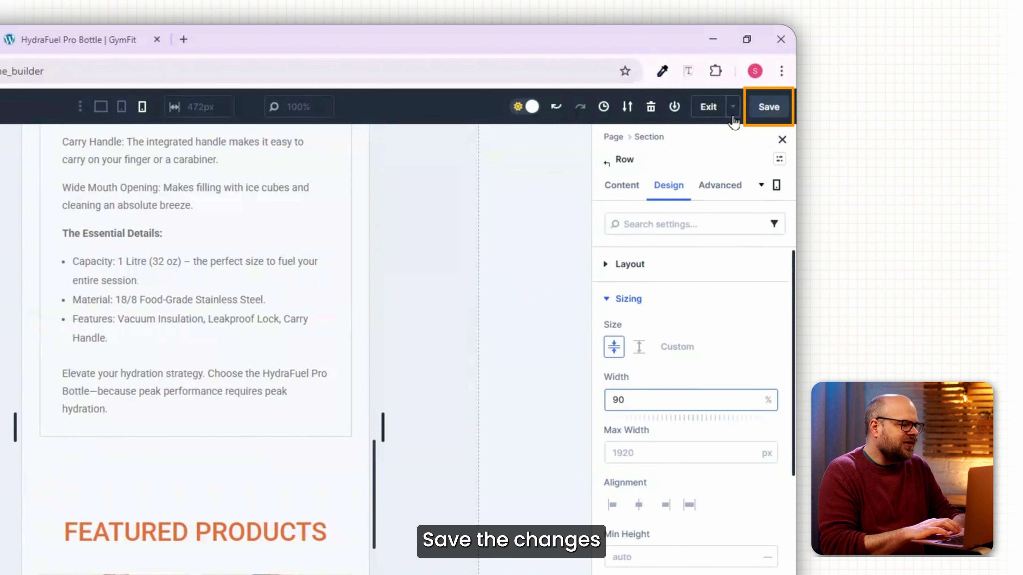
pyautogui.click(785, 36)
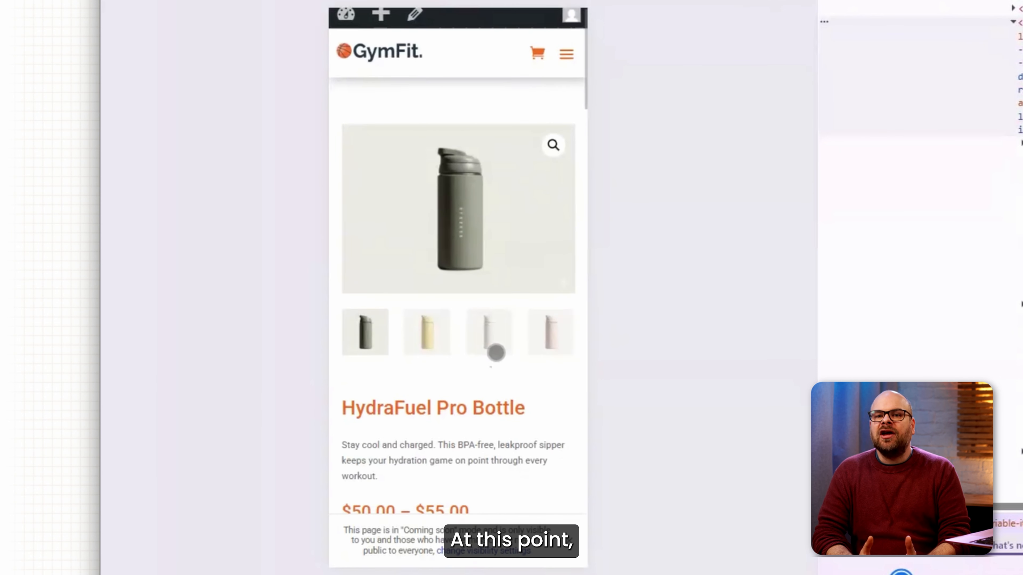
# - Check the live HydraFuel Pro Bottle page at mobile size, from the product gallery through the description to the featured products
pyautogui.moveTo(496, 353); pyautogui.dragTo(514, 94)
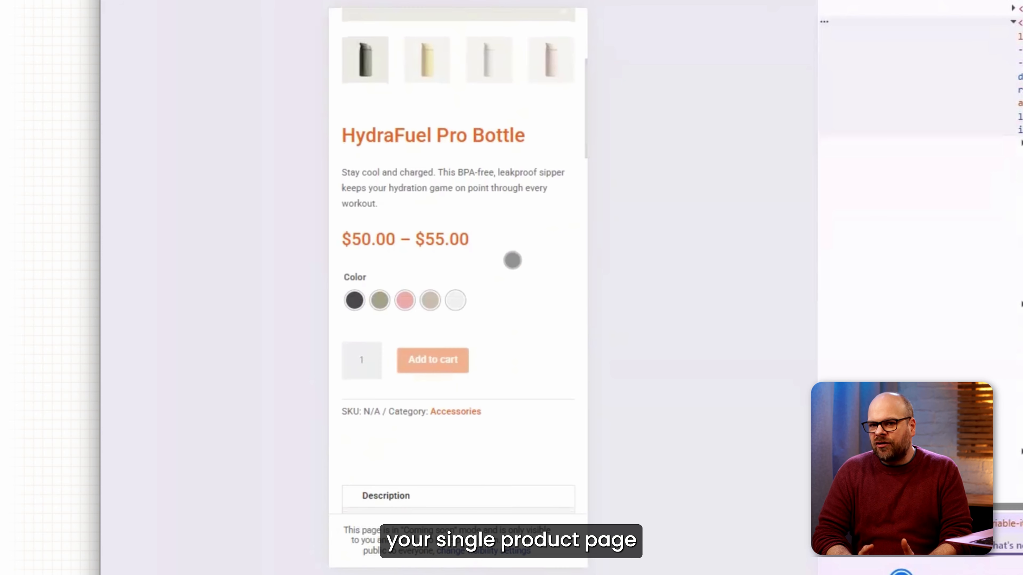
pyautogui.moveTo(512, 326); pyautogui.dragTo(527, 144)
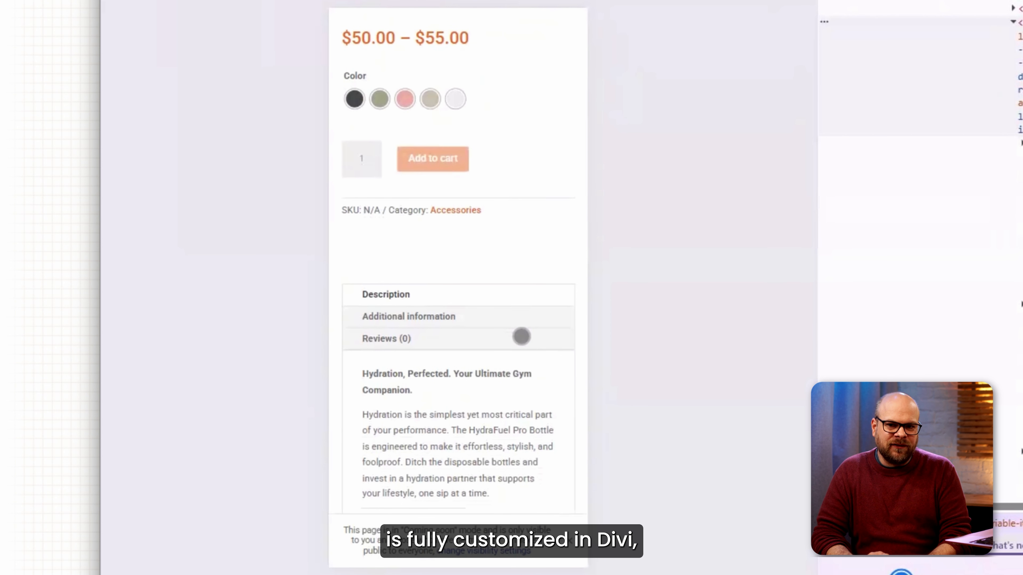
pyautogui.moveTo(521, 337); pyautogui.dragTo(520, 87)
pyautogui.moveTo(499, 383); pyautogui.dragTo(493, 93)
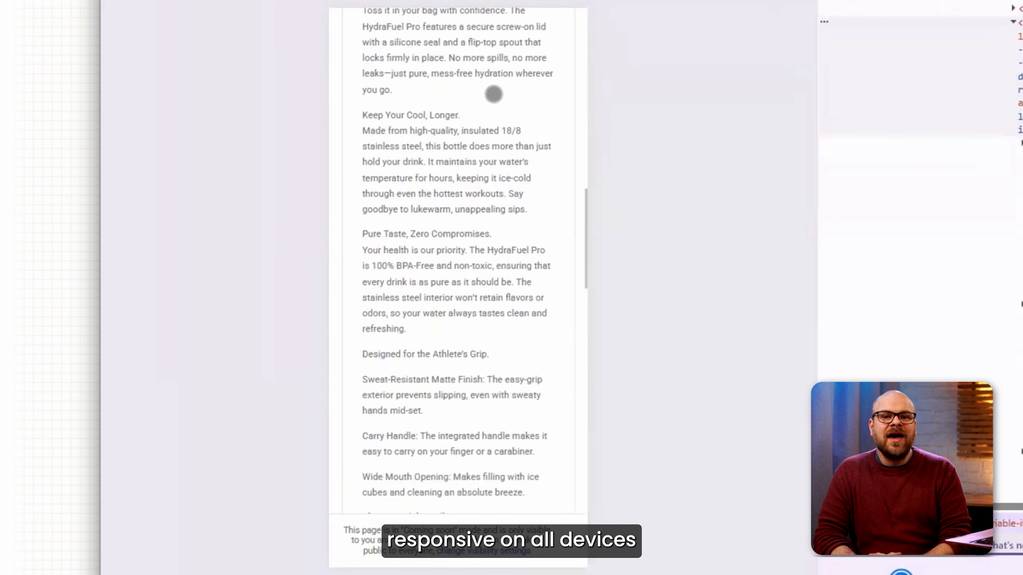
pyautogui.moveTo(493, 370); pyautogui.dragTo(480, 121)
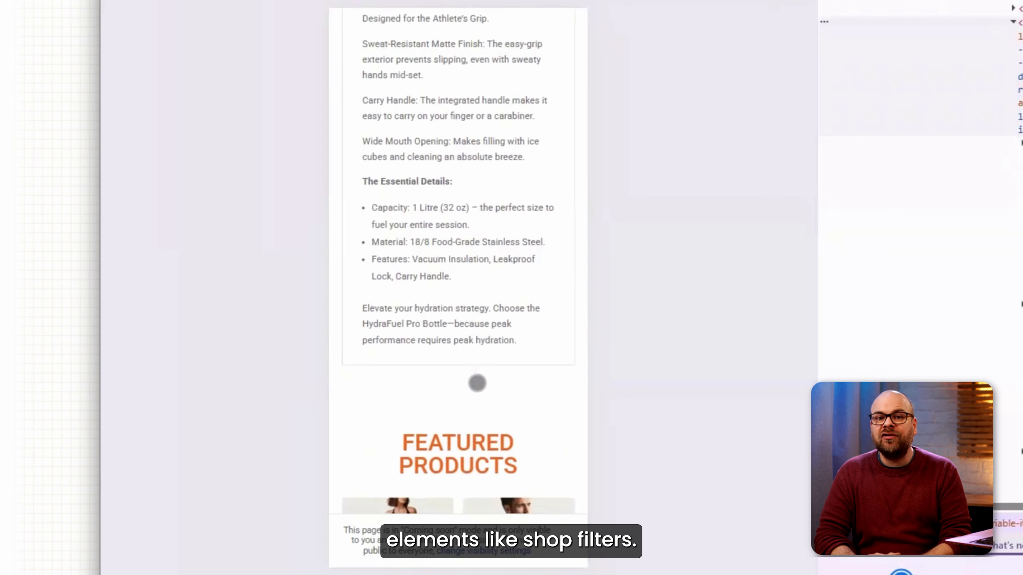
pyautogui.moveTo(477, 383); pyautogui.dragTo(475, 281)
pyautogui.moveTo(502, 361); pyautogui.dragTo(492, 115)
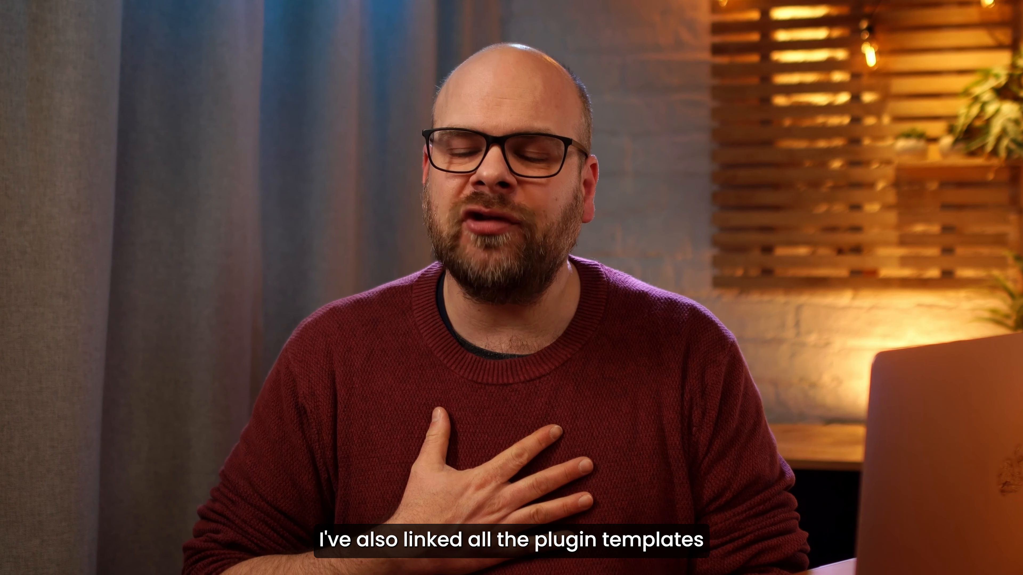